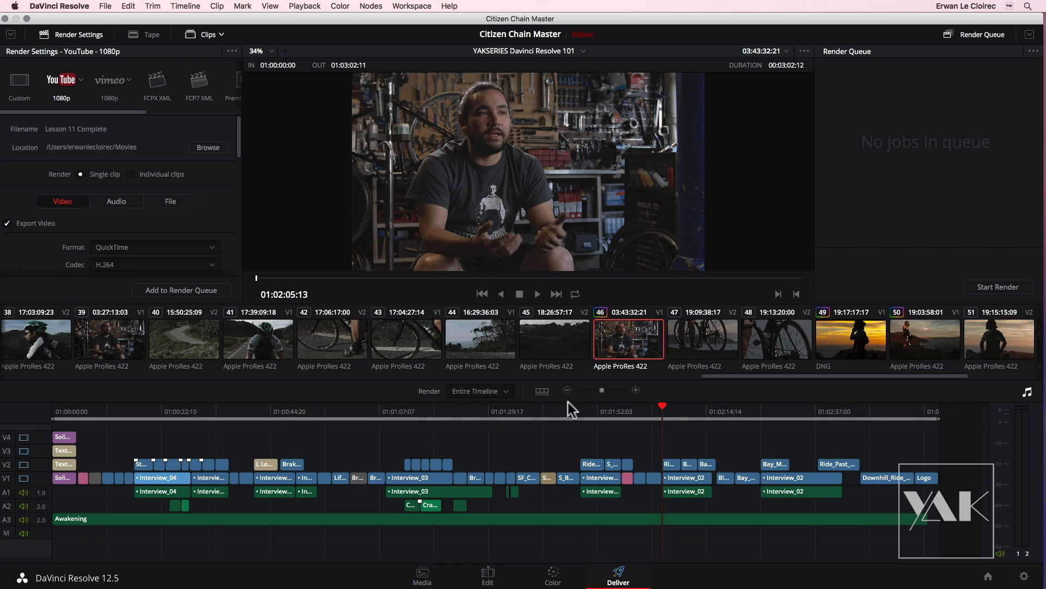
Review clips across the timeline by moving the playhead to clips 43, 46 and 24
{"action": "mouse_move", "coordinate": [634, 411]}
{"action": "left_mouse_down"}
{"action": "mouse_move", "coordinate": [603, 412]}
{"action": "mouse_move", "coordinate": [632, 411]}
{"action": "left_mouse_up"}
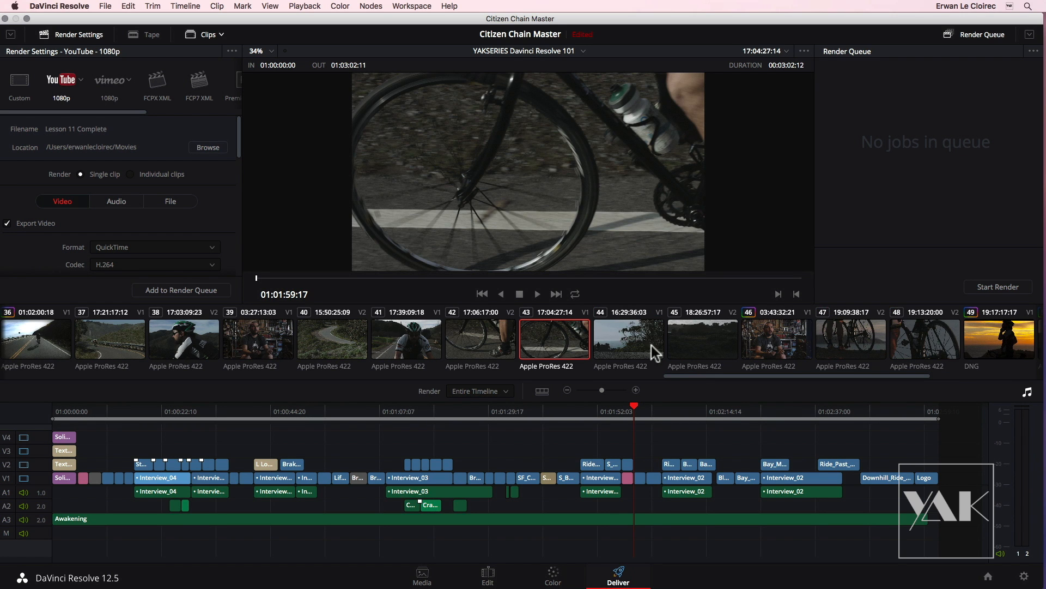
{"action": "left_click", "coordinate": [760, 342]}
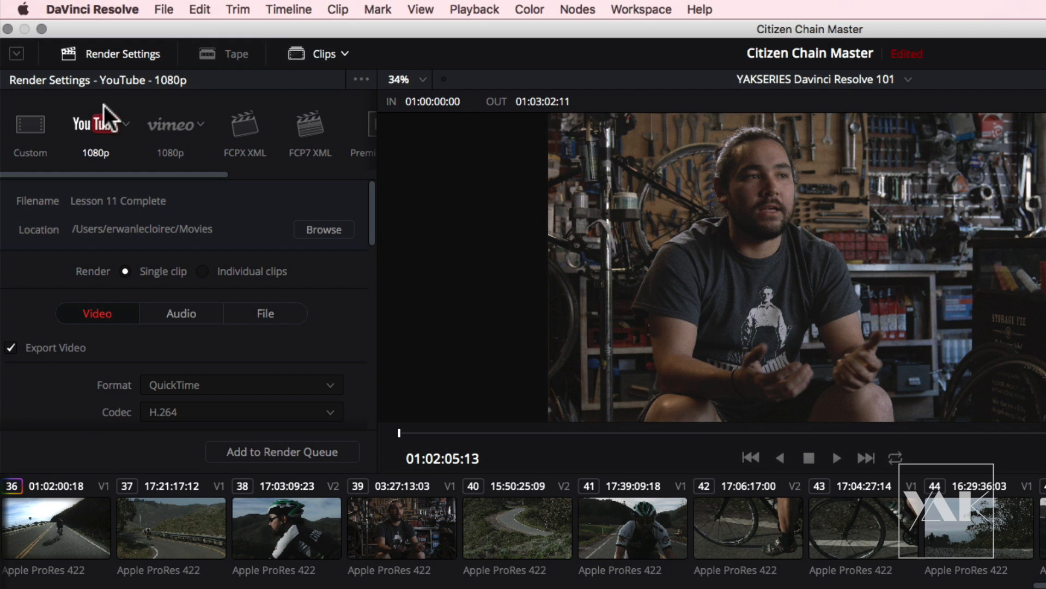
{"action": "left_click_drag", "start_coordinate": [206, 174], "coordinate": [165, 172]}
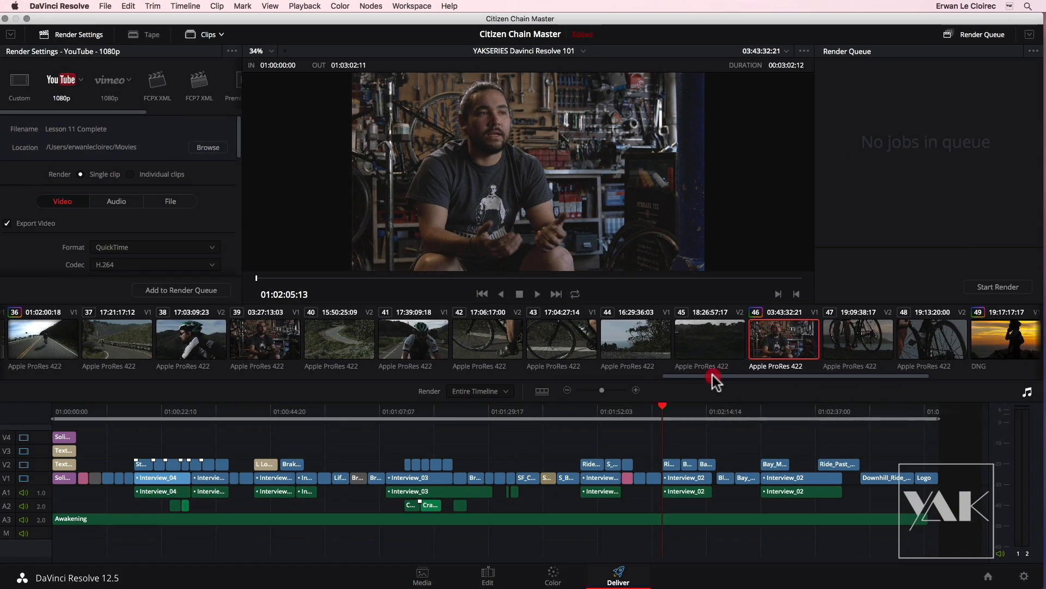
{"action": "left_click_drag", "start_coordinate": [656, 437], "coordinate": [193, 441]}
{"action": "left_click_drag", "start_coordinate": [315, 377], "coordinate": [391, 355]}
{"action": "left_click", "coordinate": [353, 366]}
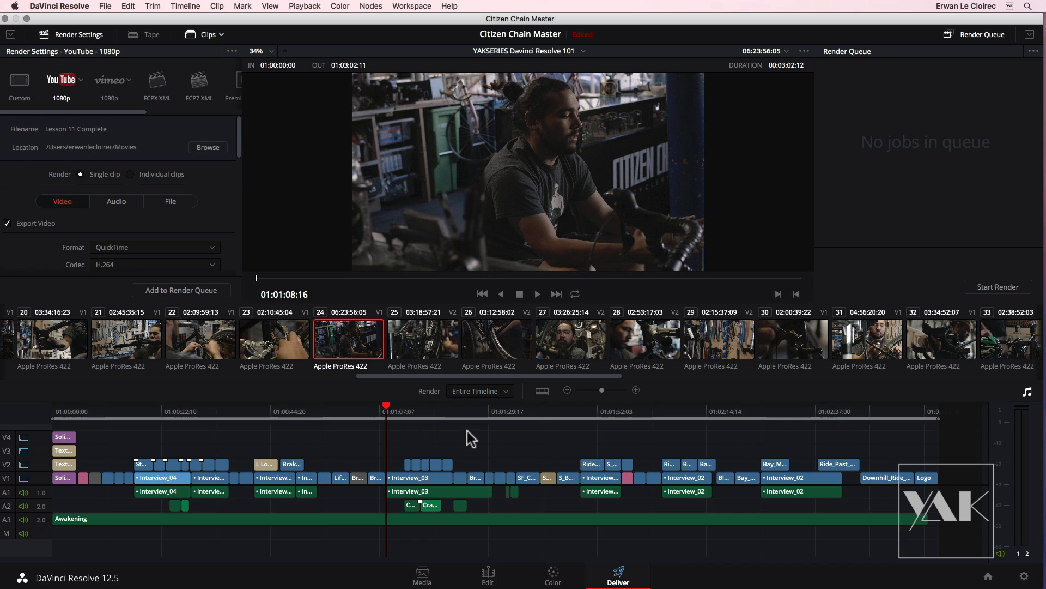
{"action": "left_click", "coordinate": [1026, 396]}
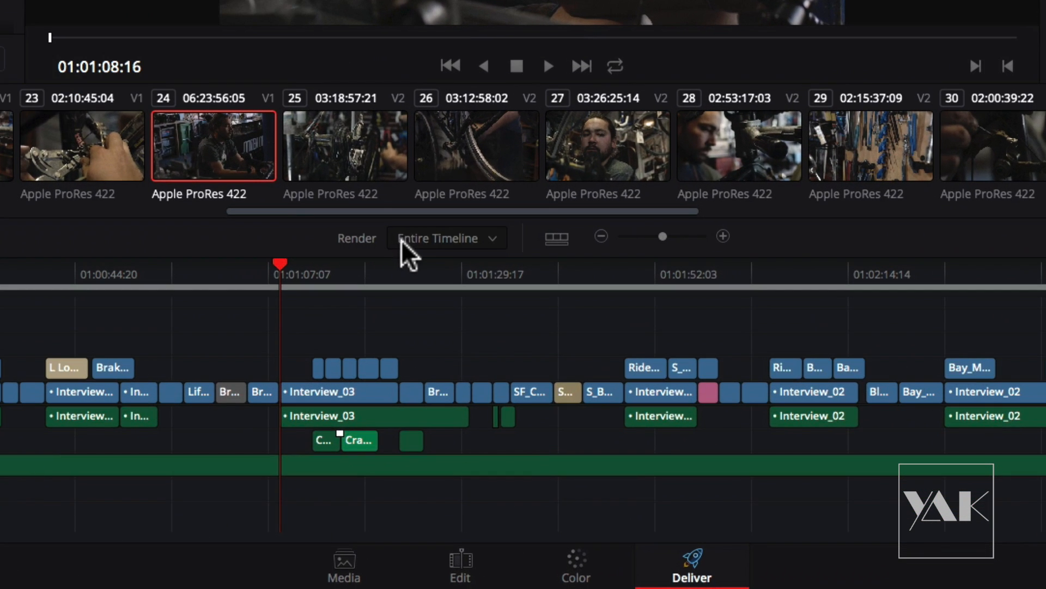
Mark an in/out render range from 01:01:04:22 to 01:01:48:16, and reset the render range to Entire Timeline
{"action": "left_click", "coordinate": [276, 267]}
{"action": "left_click_drag", "start_coordinate": [276, 266], "coordinate": [247, 267]}
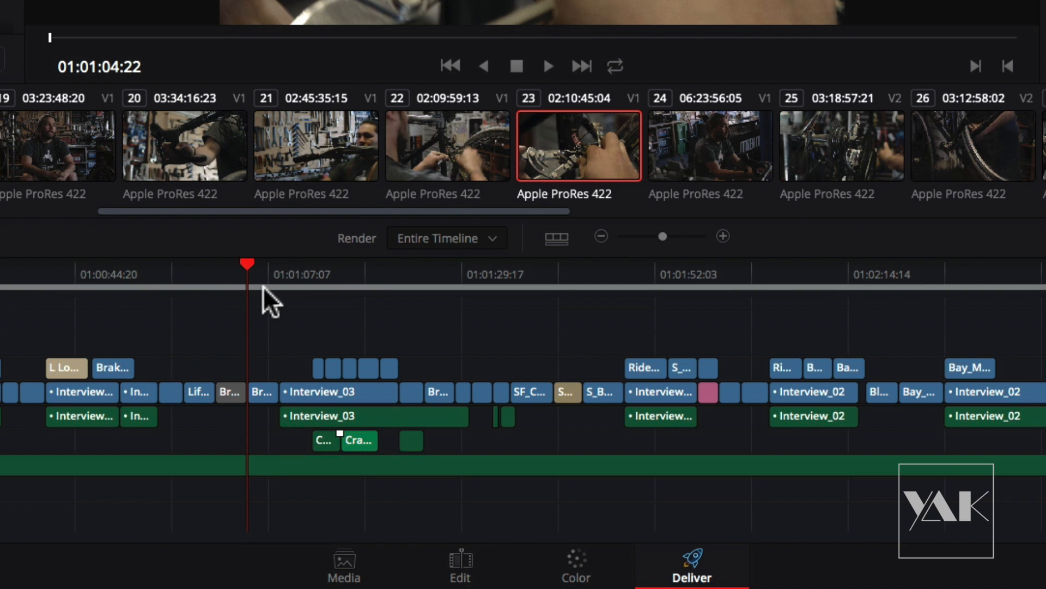
{"action": "key", "text": "i"}
{"action": "left_click_drag", "start_coordinate": [252, 272], "coordinate": [624, 287]}
{"action": "key", "text": "o"}
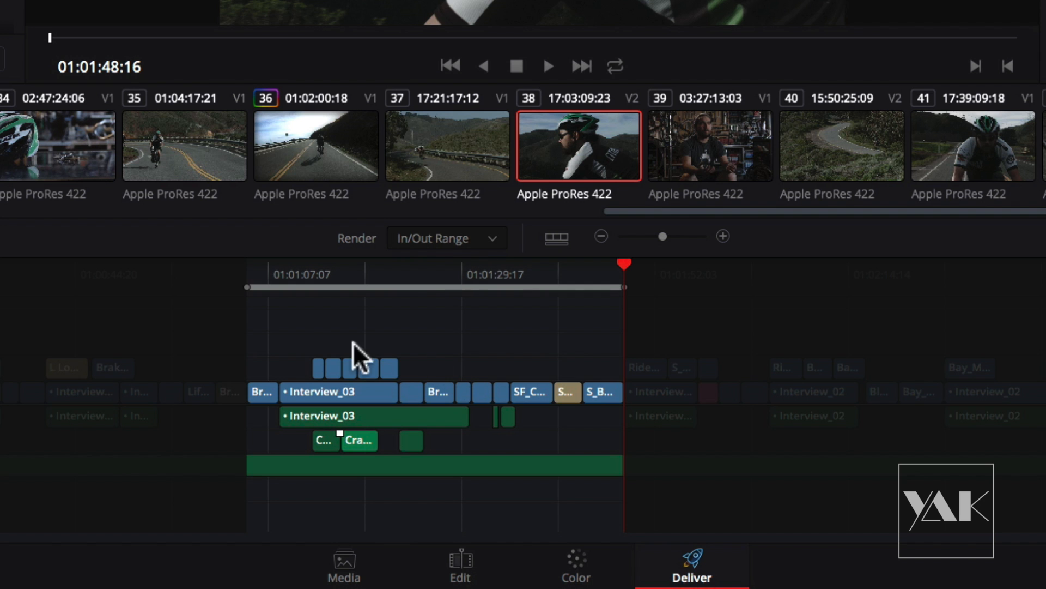
{"action": "left_click", "coordinate": [417, 240]}
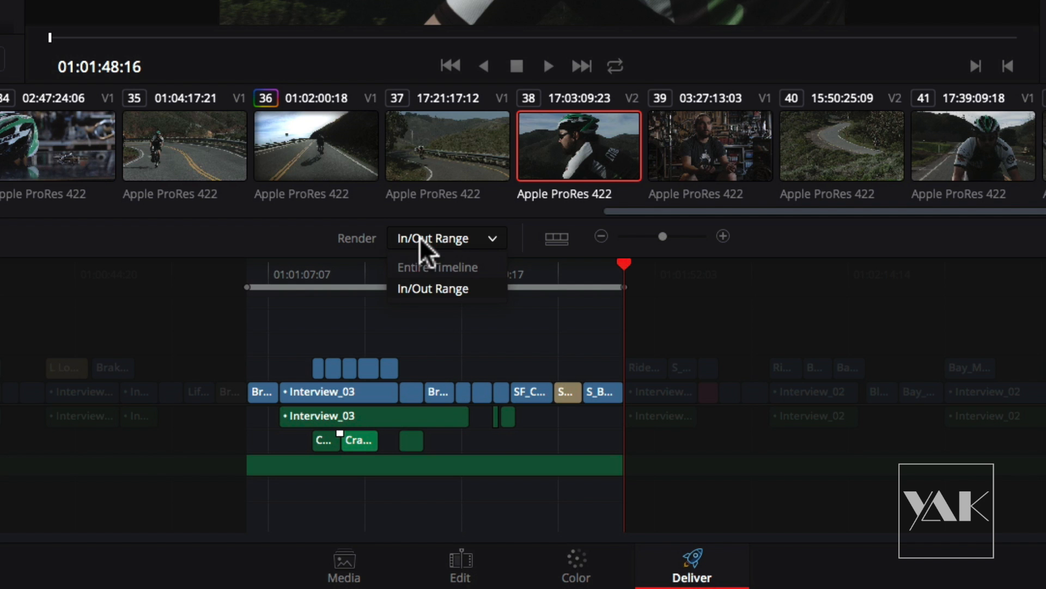
{"action": "left_click", "coordinate": [422, 271]}
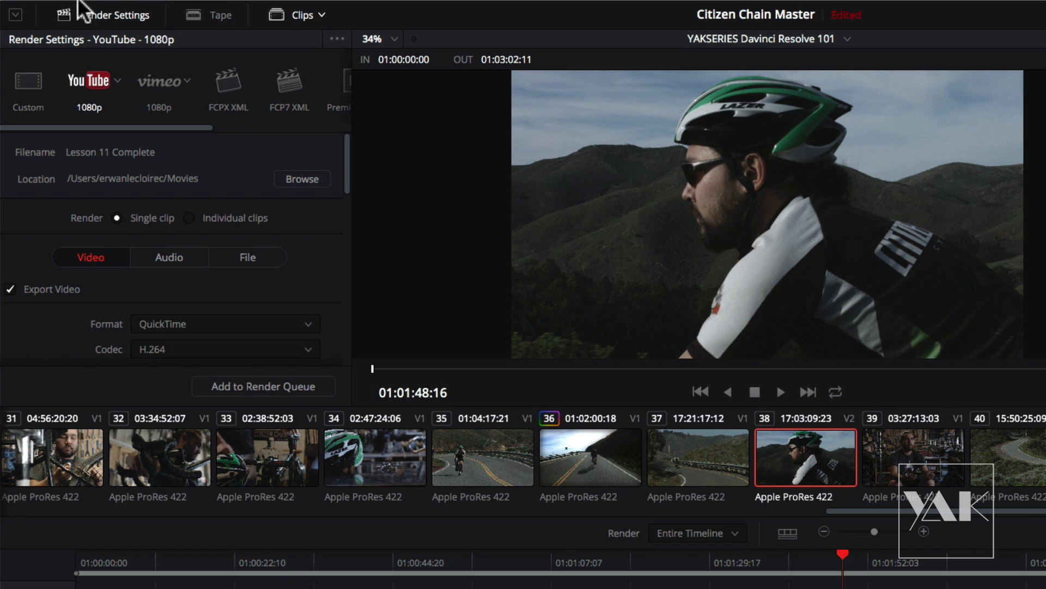
Apply the YouTube 1080p render preset and expand the render settings to full height
{"action": "left_click_drag", "start_coordinate": [132, 127], "coordinate": [71, 129]}
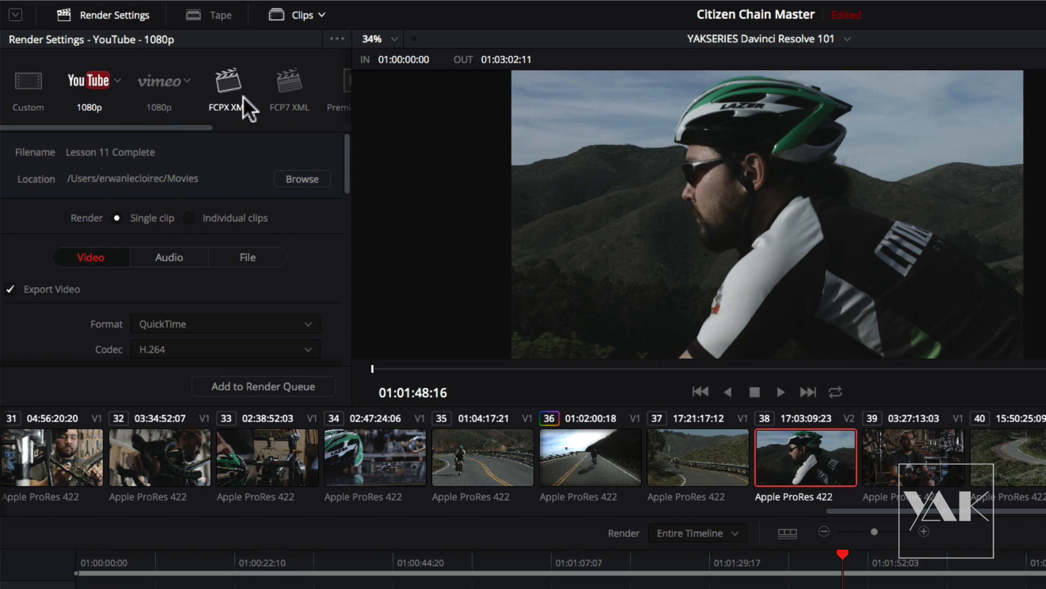
{"action": "left_click", "coordinate": [24, 80]}
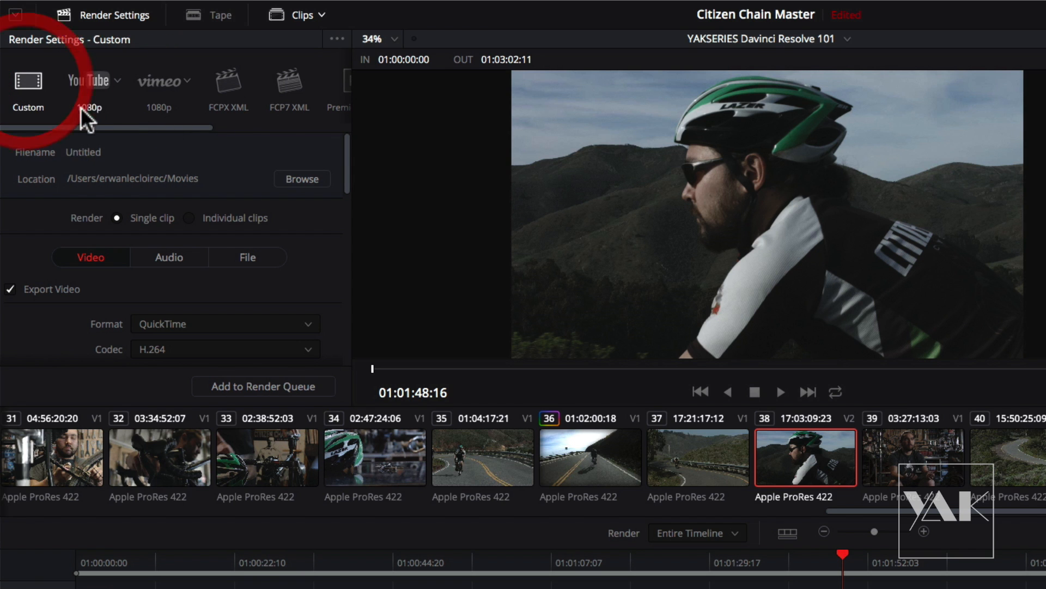
{"action": "left_click", "coordinate": [82, 81]}
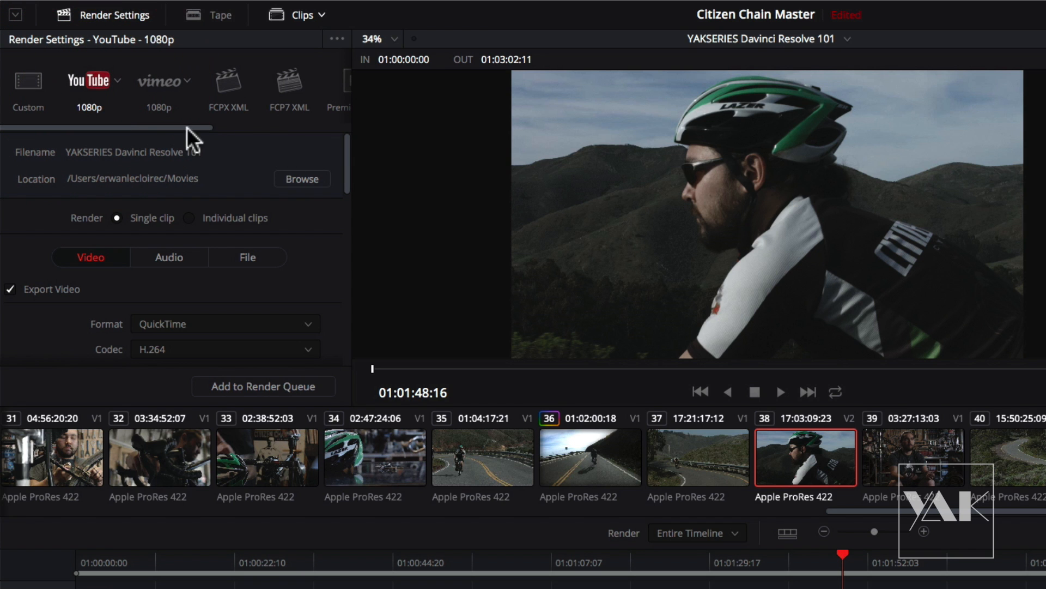
{"action": "left_click", "coordinate": [15, 14]}
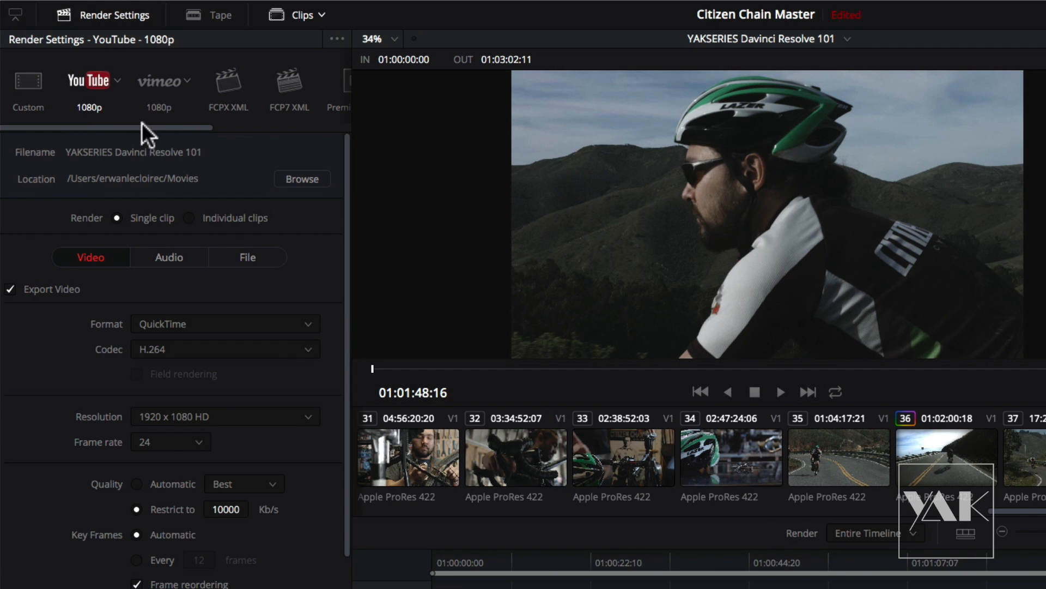
{"action": "left_click", "coordinate": [156, 81]}
{"action": "left_click", "coordinate": [92, 80]}
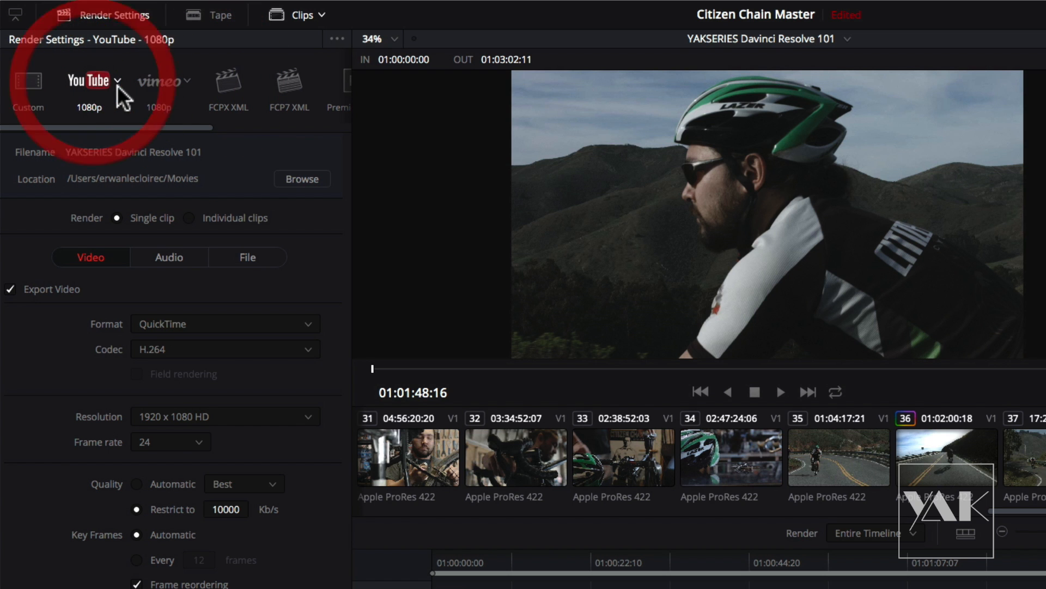
{"action": "left_click", "coordinate": [117, 81]}
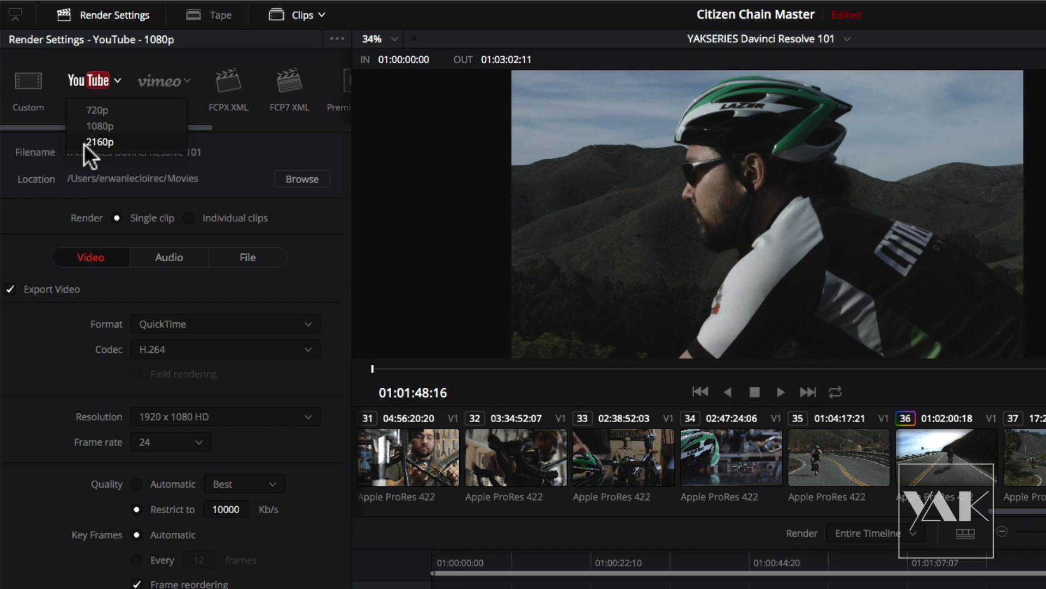
{"action": "left_click", "coordinate": [97, 123]}
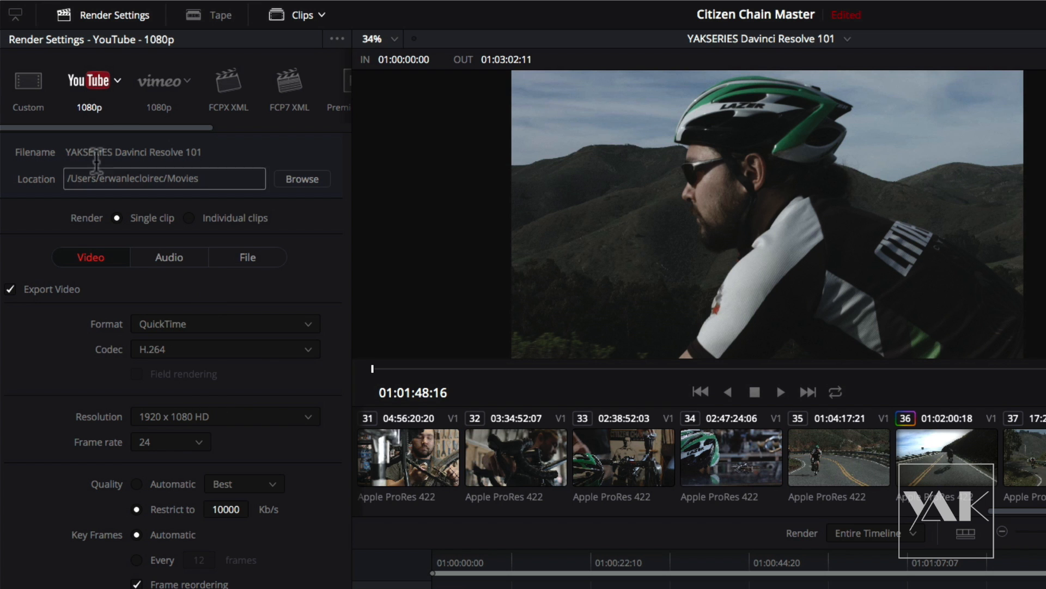
Check the audio and file export settings, and add the YouTube 1080p job to the render queue
{"action": "left_click", "coordinate": [165, 257]}
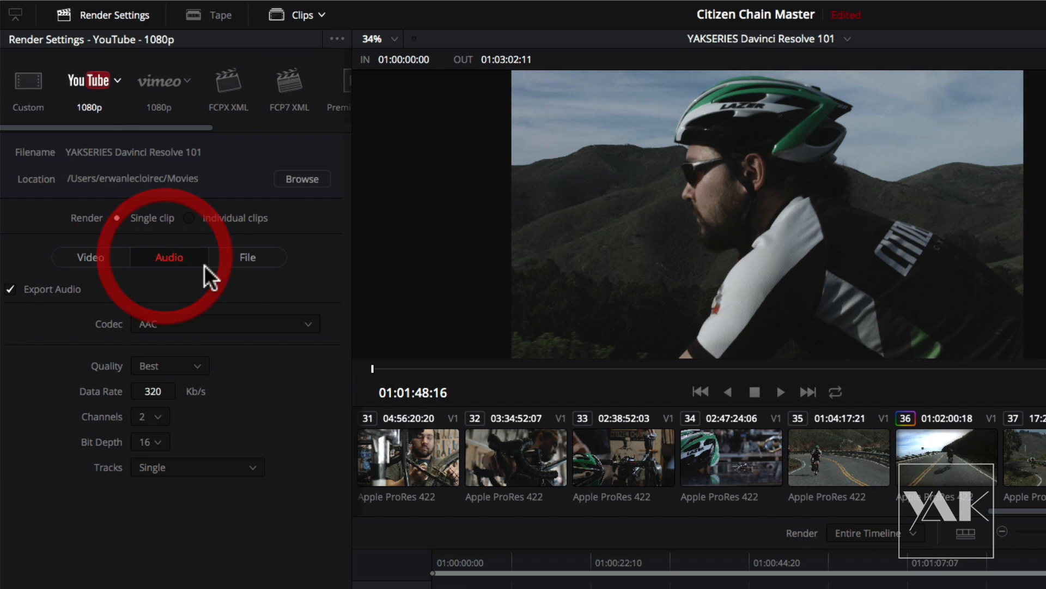
{"action": "left_click", "coordinate": [248, 256]}
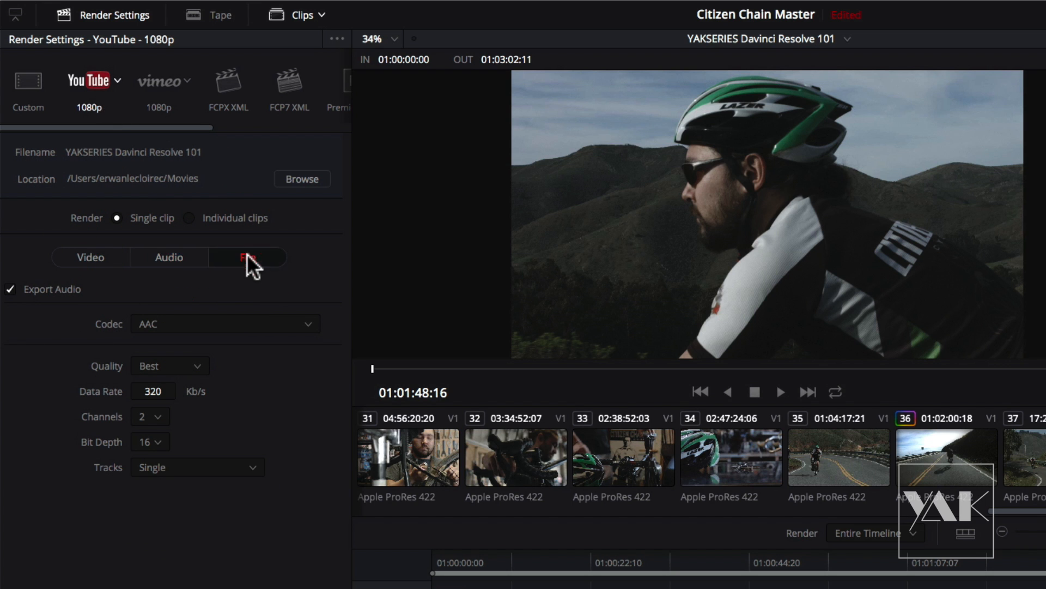
{"action": "left_click", "coordinate": [160, 254]}
{"action": "left_click", "coordinate": [89, 254]}
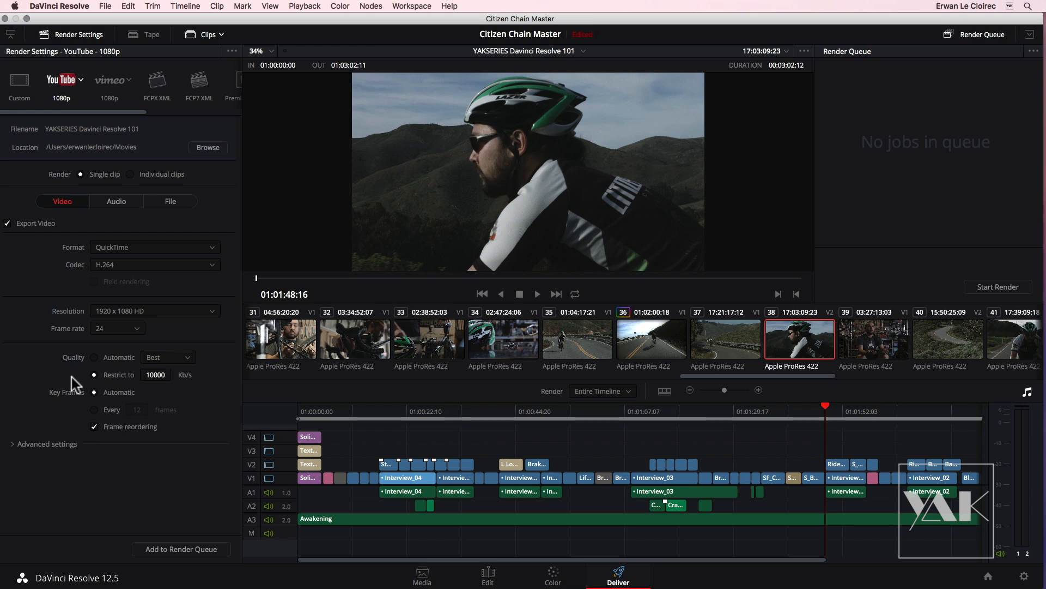
{"action": "left_click", "coordinate": [178, 549]}
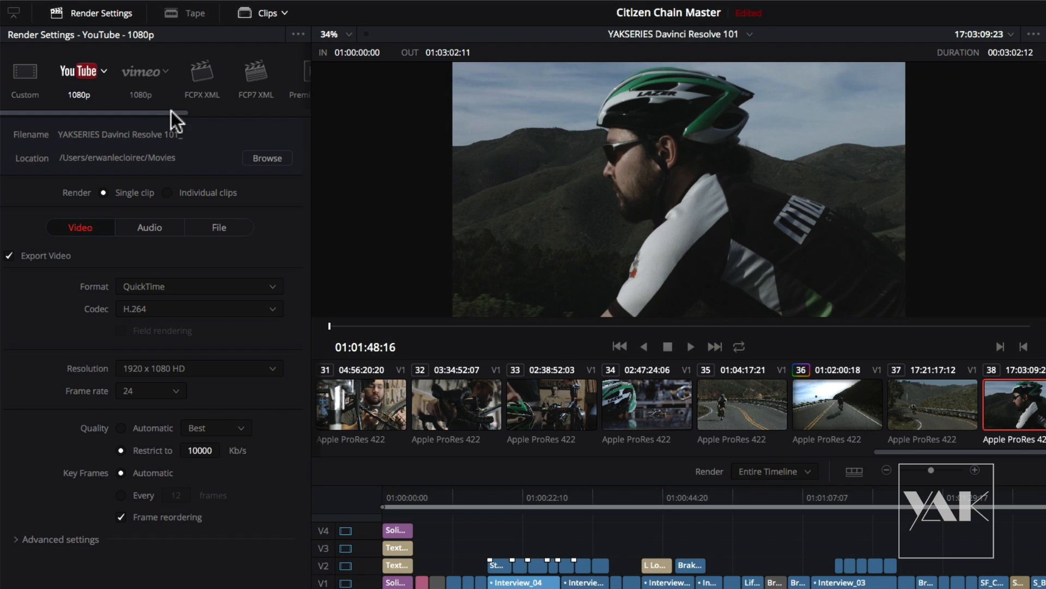
Select the Custom render preset and set its video codec to Apple ProRes 4444
{"action": "mouse_move", "coordinate": [171, 111]}
{"action": "left_mouse_down"}
{"action": "mouse_move", "coordinate": [213, 109]}
{"action": "mouse_move", "coordinate": [153, 109]}
{"action": "left_mouse_up"}
{"action": "left_click", "coordinate": [30, 73]}
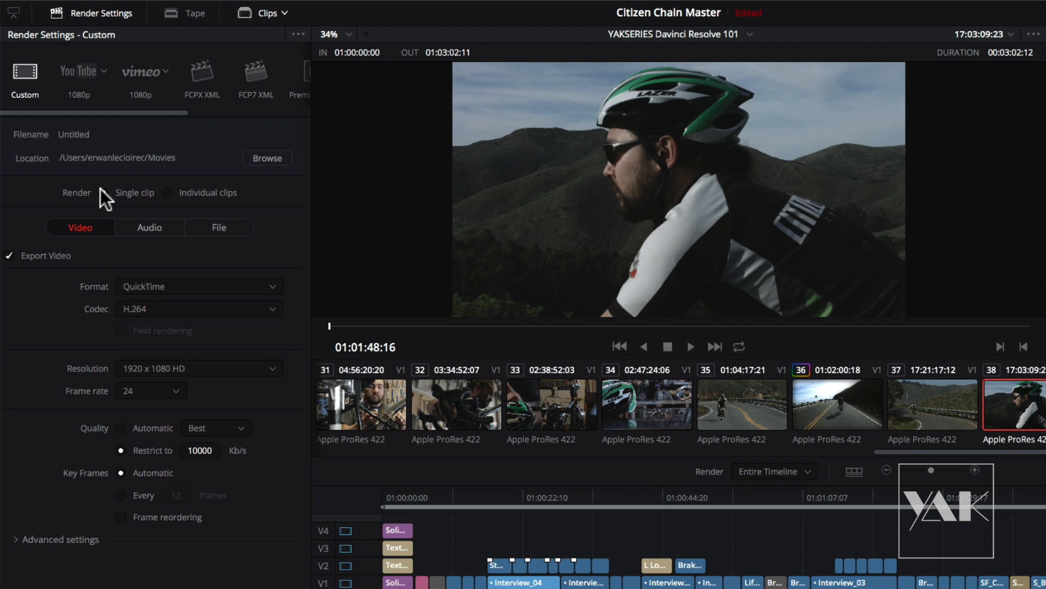
{"action": "left_click", "coordinate": [169, 309]}
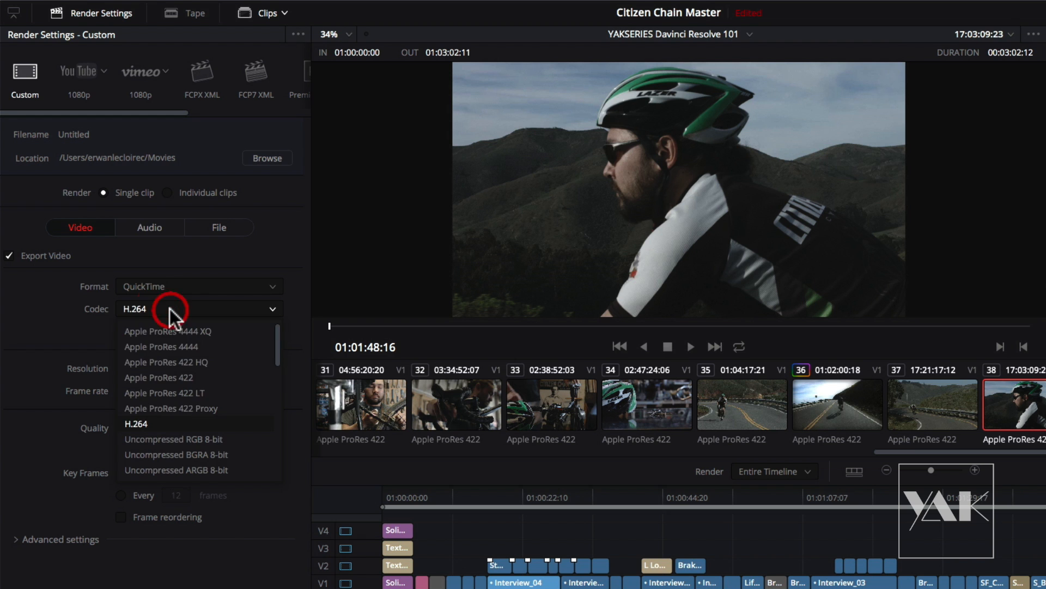
{"action": "left_click", "coordinate": [171, 347]}
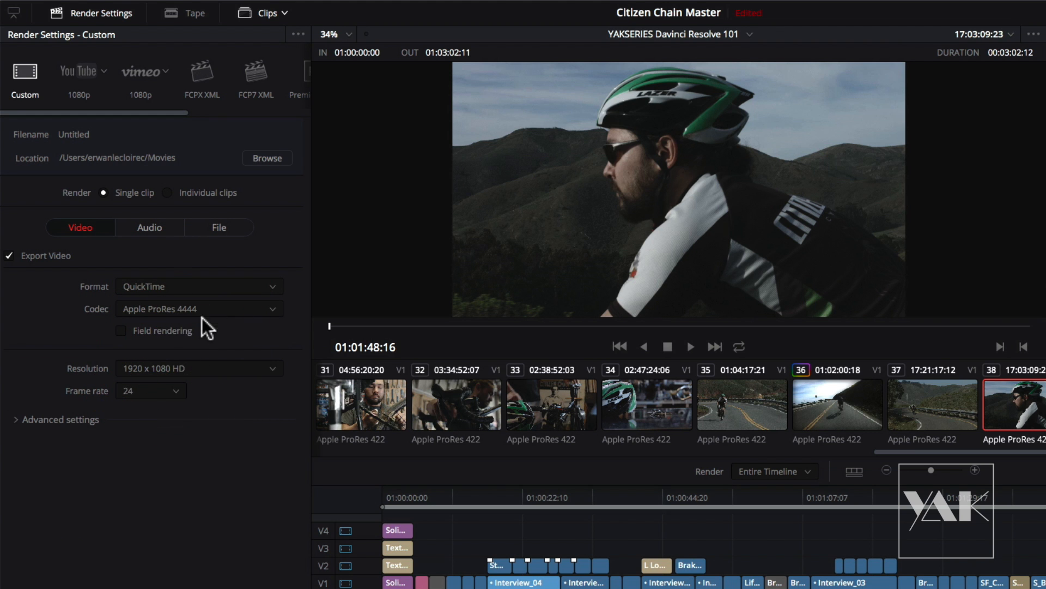
Set the render resolution to 3840 x 2160 Ultra HD and add the custom job to the render queue
{"action": "left_click", "coordinate": [188, 368]}
{"action": "left_click", "coordinate": [171, 501]}
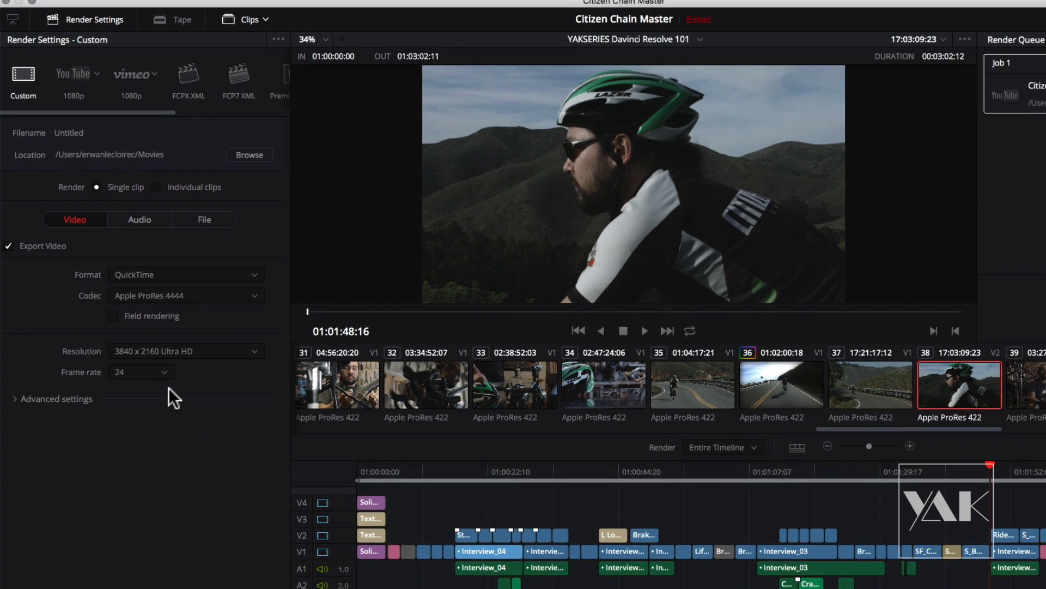
{"action": "left_click", "coordinate": [186, 566]}
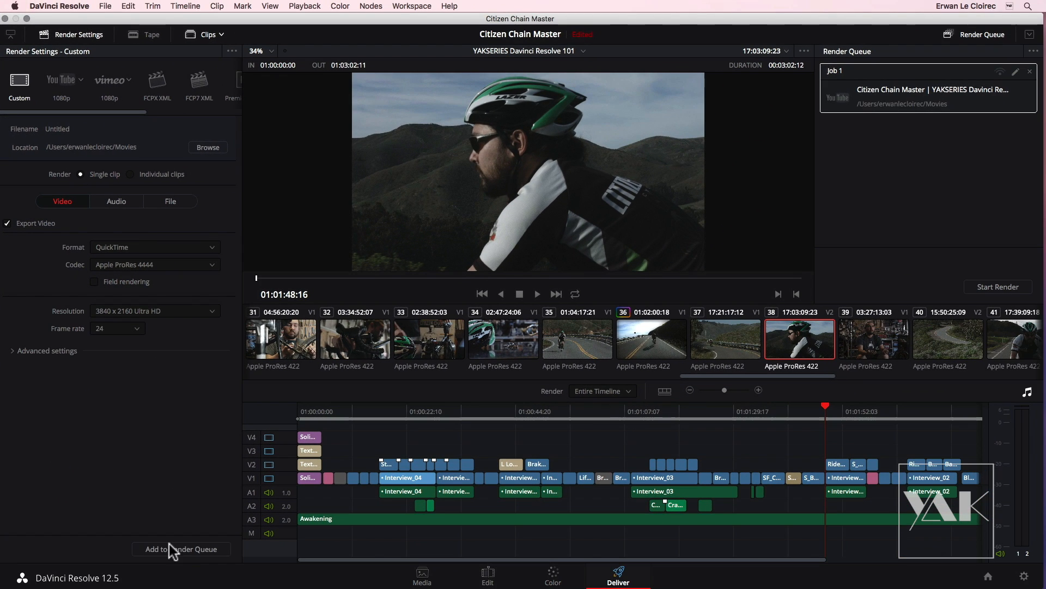
{"action": "left_click", "coordinate": [175, 551]}
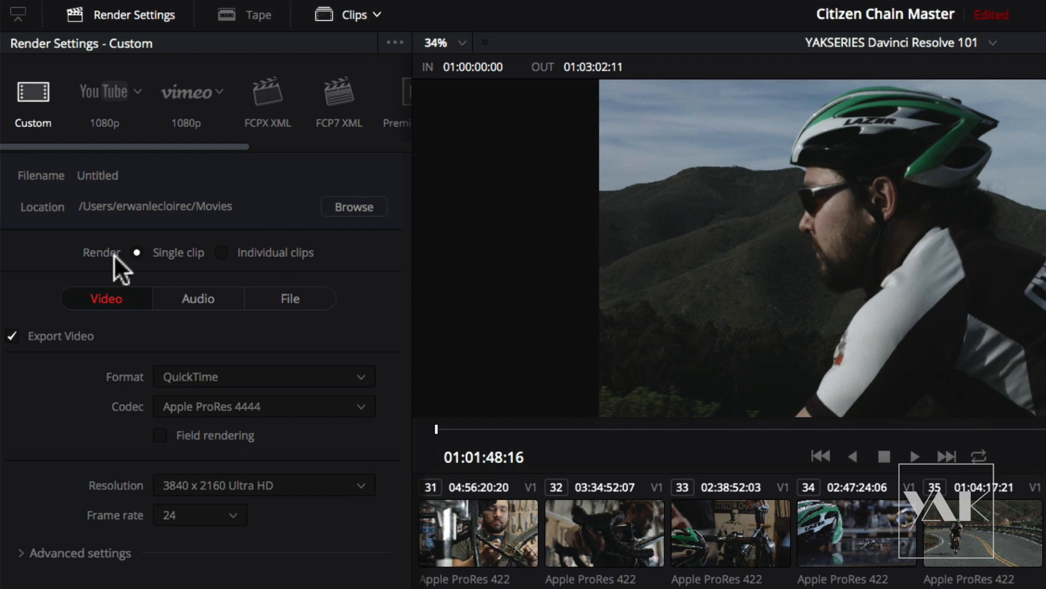
Set the render output to individual clips instead of a single clip
{"action": "left_click", "coordinate": [222, 253]}
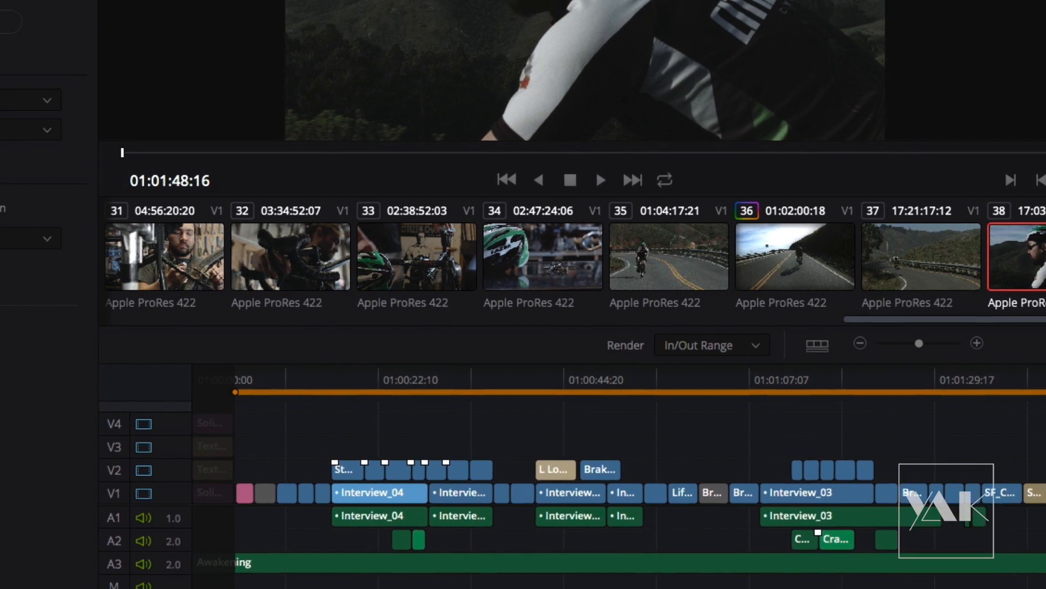
{"action": "left_click", "coordinate": [132, 431]}
{"action": "left_click", "coordinate": [70, 423]}
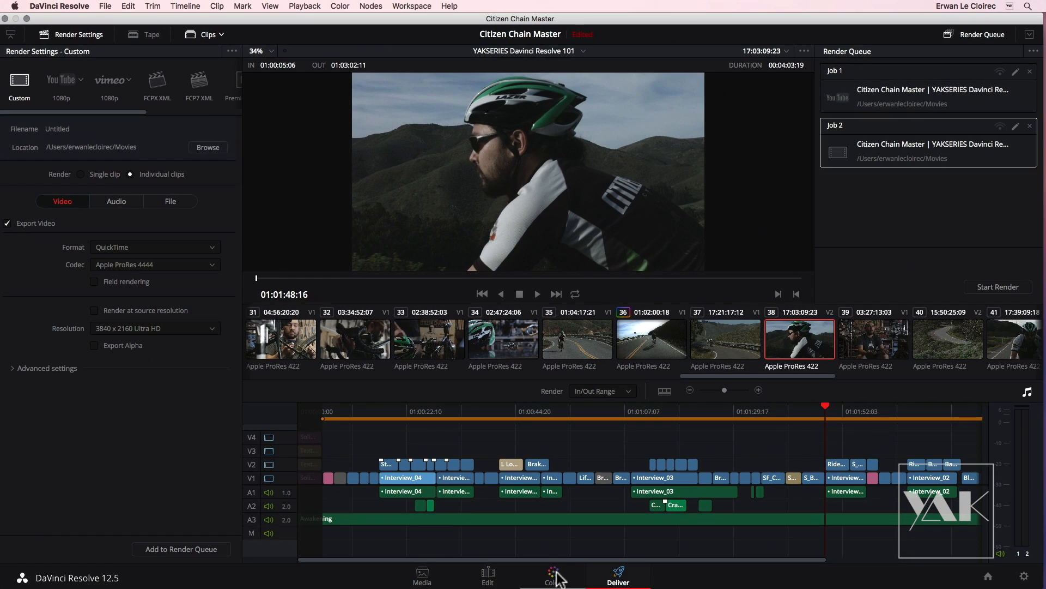
On the Color page, enable the Source Timecode burn-in in the project's Data Burn settings
{"action": "left_click", "coordinate": [554, 573]}
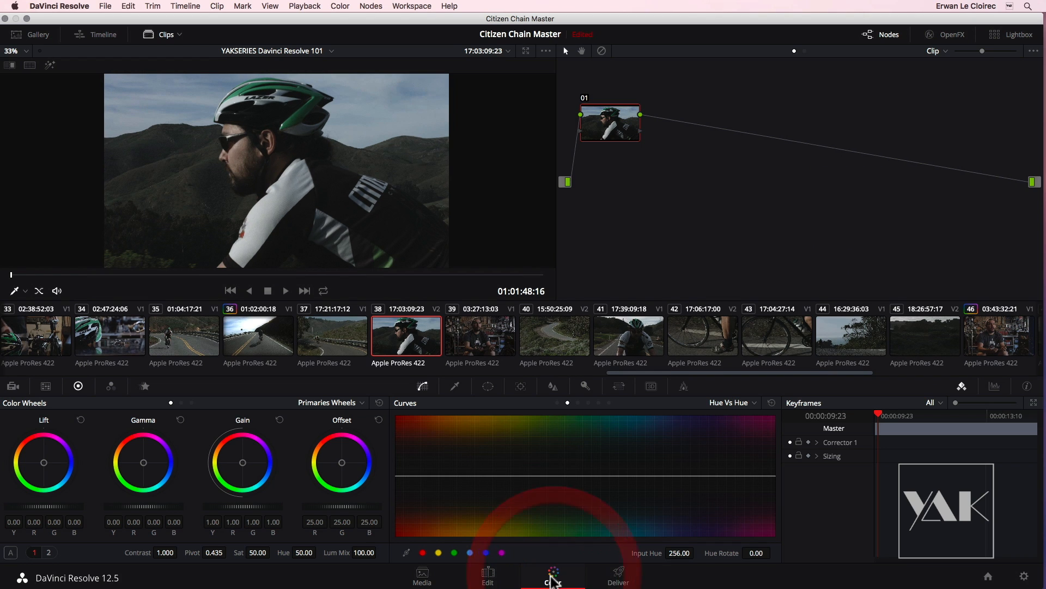
{"action": "left_click", "coordinate": [684, 386]}
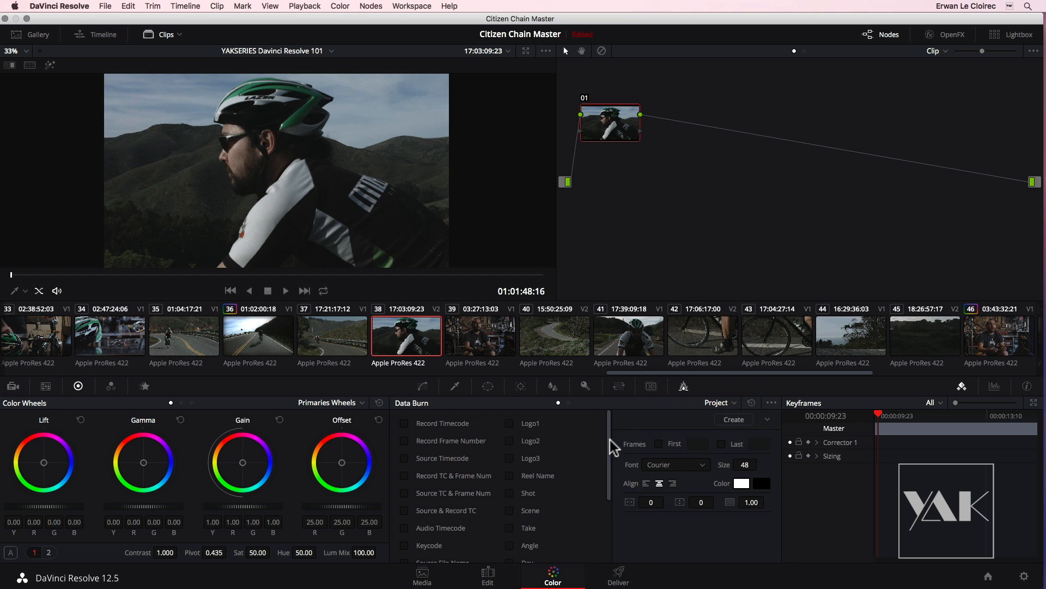
{"action": "mouse_move", "coordinate": [612, 450]}
{"action": "left_mouse_down"}
{"action": "mouse_move", "coordinate": [610, 531]}
{"action": "mouse_move", "coordinate": [611, 421]}
{"action": "left_mouse_up"}
{"action": "left_click", "coordinate": [404, 458]}
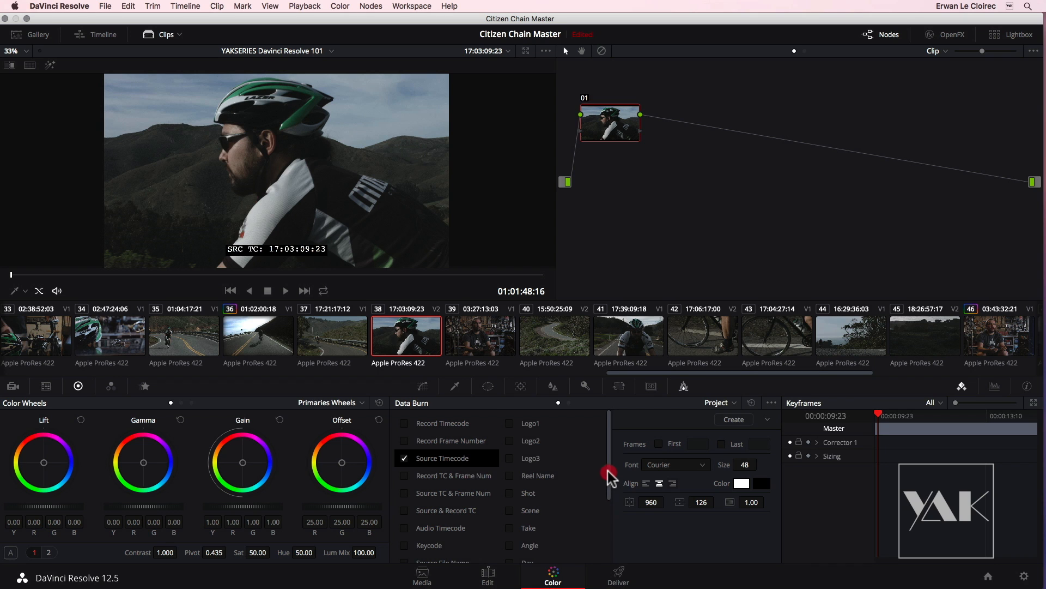
Try the Logo1 burn-in, leave it off, and enable Custom Text1 with the text "Citizen Chain"
{"action": "left_click", "coordinate": [509, 424]}
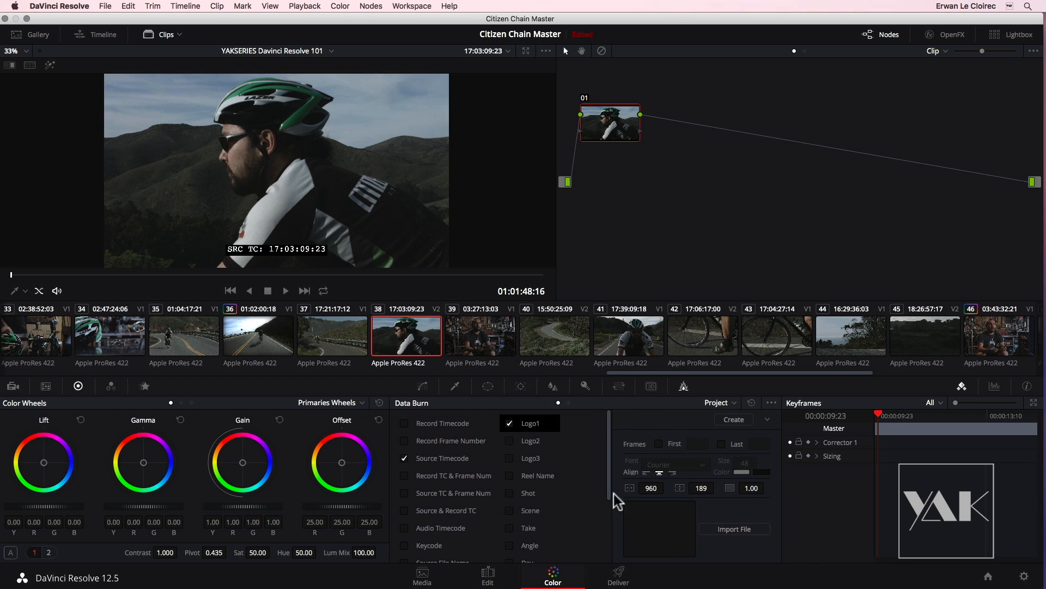
{"action": "left_click", "coordinate": [509, 425]}
{"action": "left_click_drag", "start_coordinate": [608, 477], "coordinate": [604, 548]}
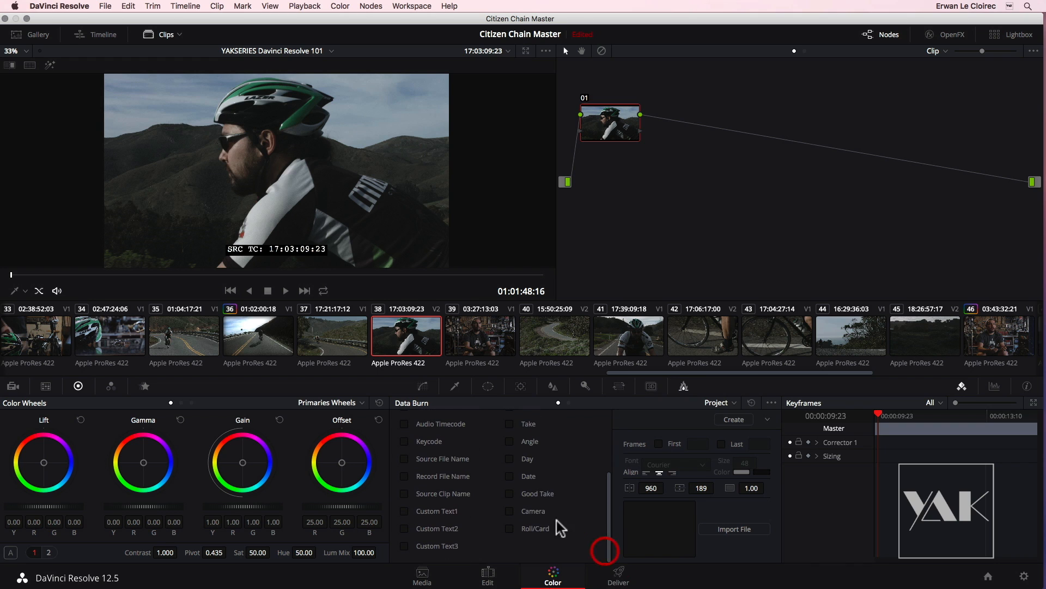
{"action": "left_click", "coordinate": [404, 511]}
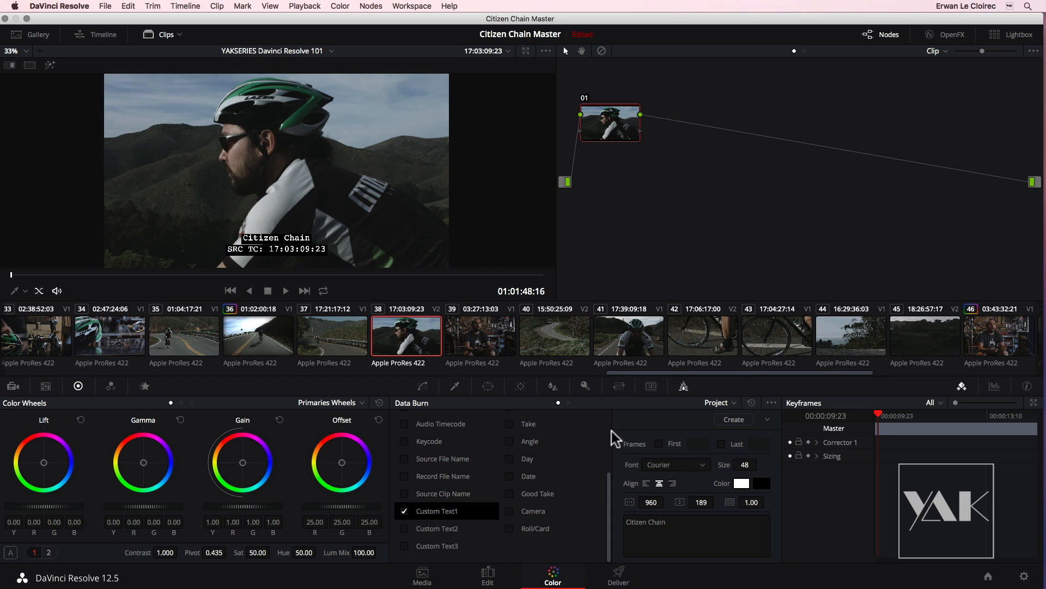
{"action": "left_click_drag", "start_coordinate": [608, 475], "coordinate": [613, 406]}
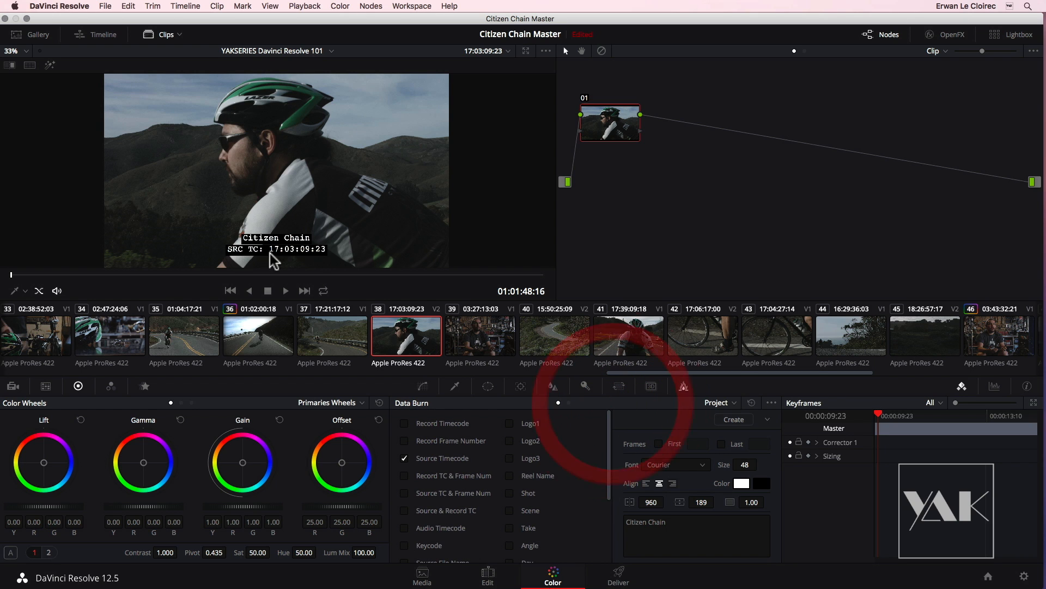
Save the current data burn settings as a preset named "Burn_infos" and check it in the preset list
{"action": "left_click", "coordinate": [740, 419]}
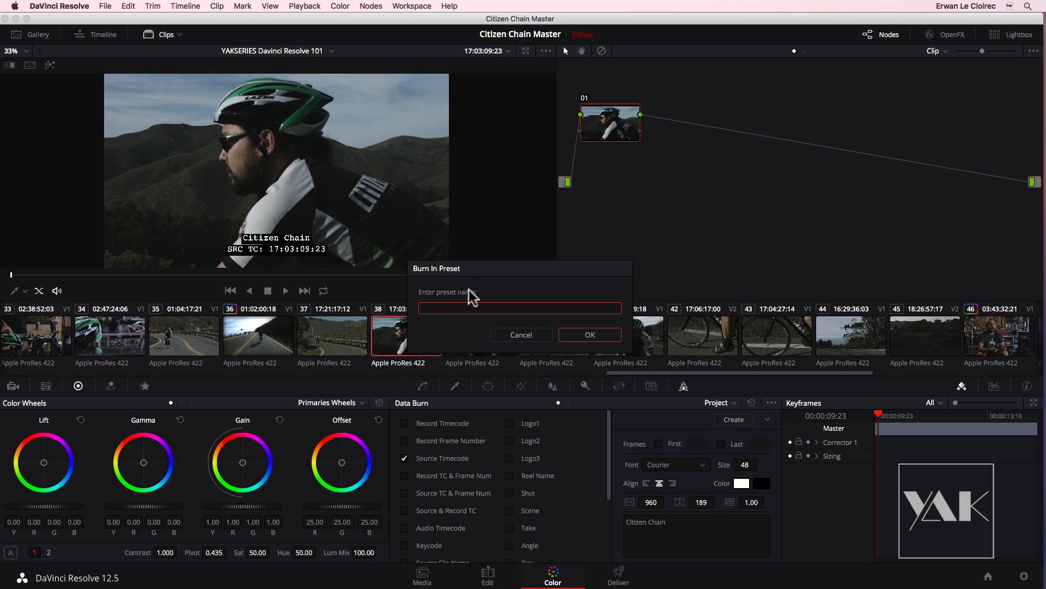
{"action": "type", "text": "Burn_infos"}
{"action": "left_click", "coordinate": [589, 334]}
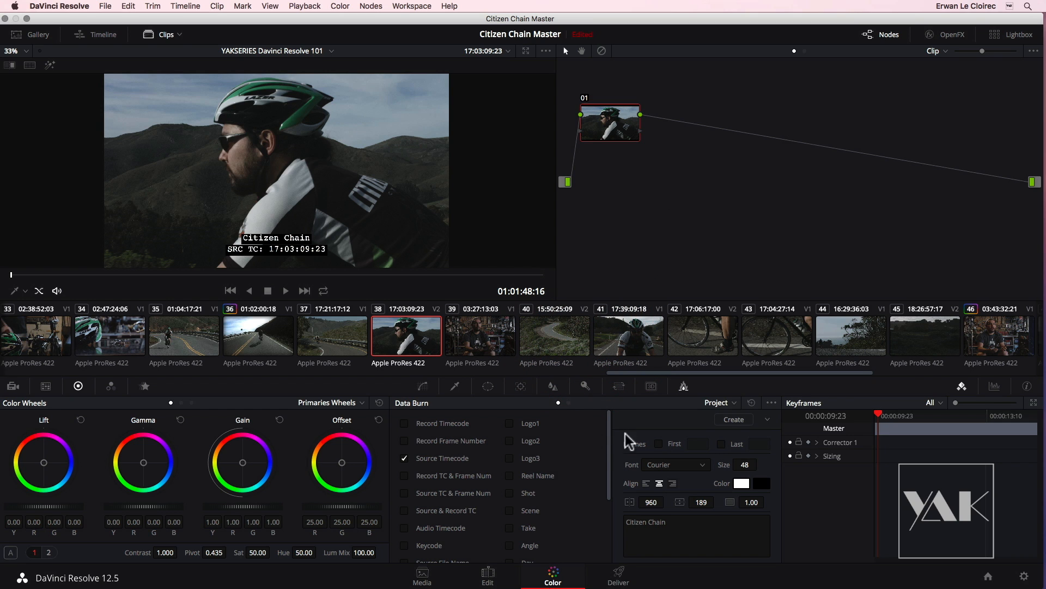
{"action": "left_click", "coordinate": [768, 419]}
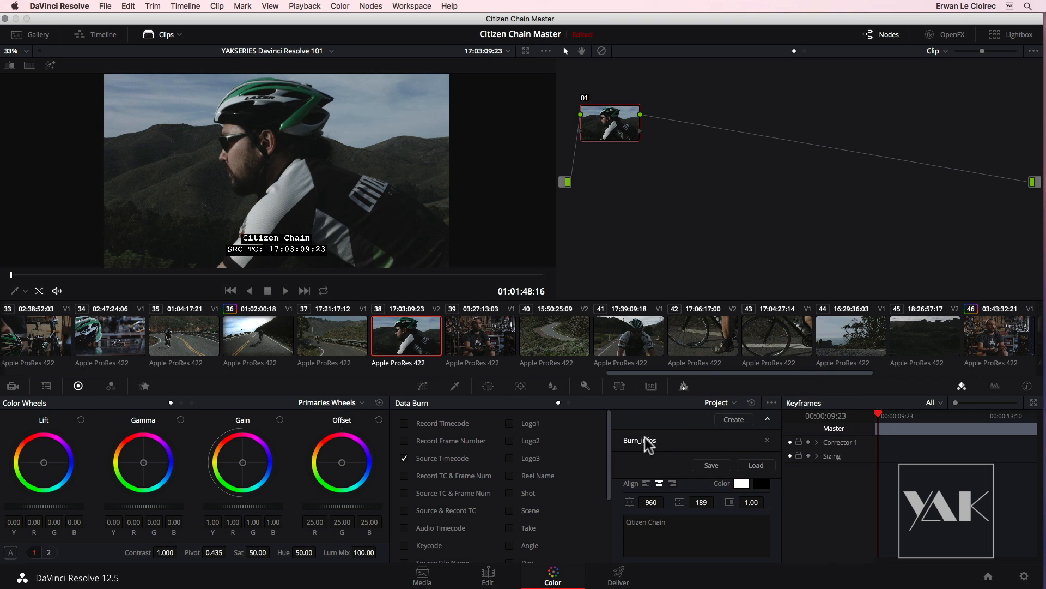
{"action": "left_click", "coordinate": [767, 419]}
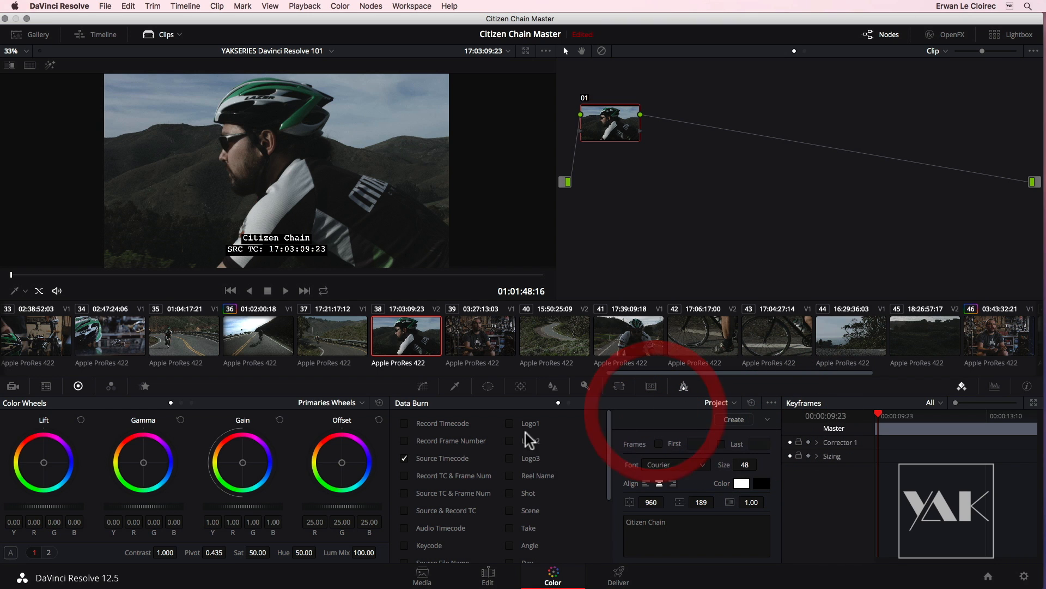
Disable the Source Timecode and Custom Text1 burn-ins for the project
{"action": "left_click", "coordinate": [405, 457]}
{"action": "left_click_drag", "start_coordinate": [608, 475], "coordinate": [613, 553]}
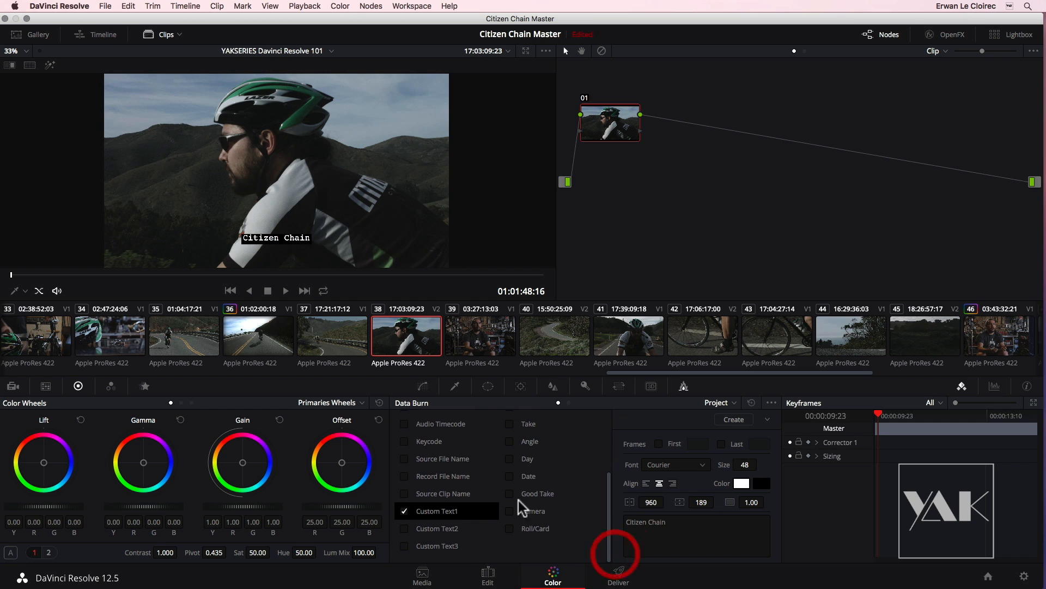
{"action": "left_click", "coordinate": [404, 511]}
{"action": "left_click_drag", "start_coordinate": [607, 502], "coordinate": [610, 416]}
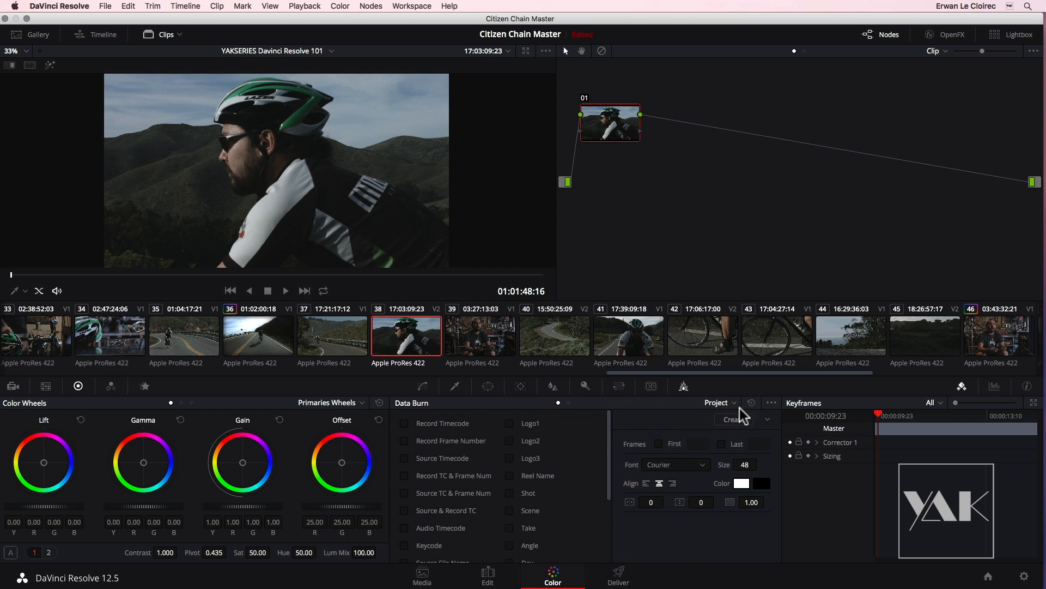
On the Deliver page, set the custom render's codec to Apple ProRes 422 Proxy and its resolution to 1920 x 1080 HD
{"action": "left_click", "coordinate": [618, 574]}
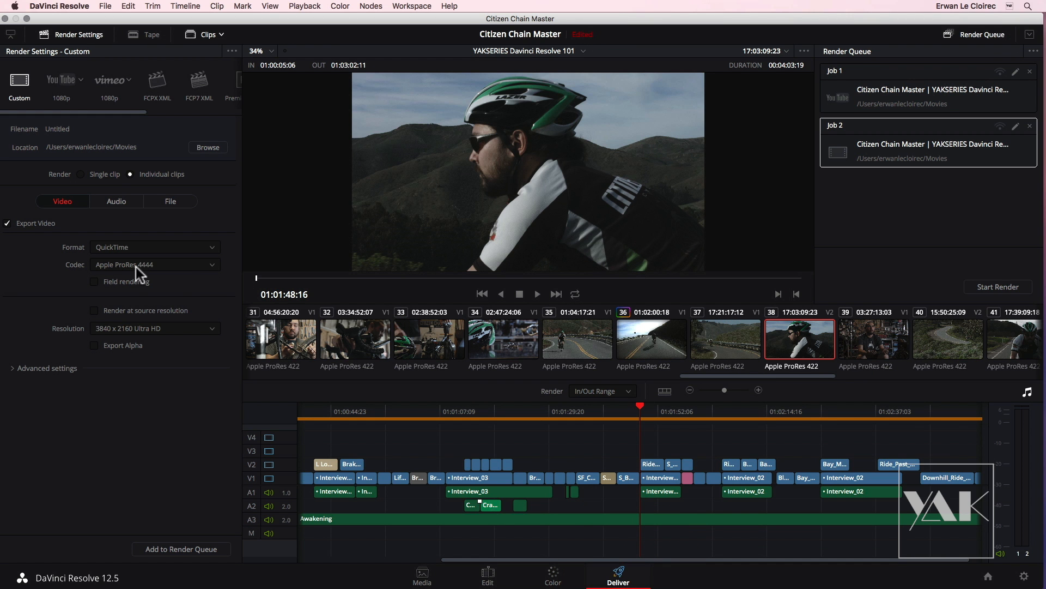
{"action": "left_click", "coordinate": [138, 264]}
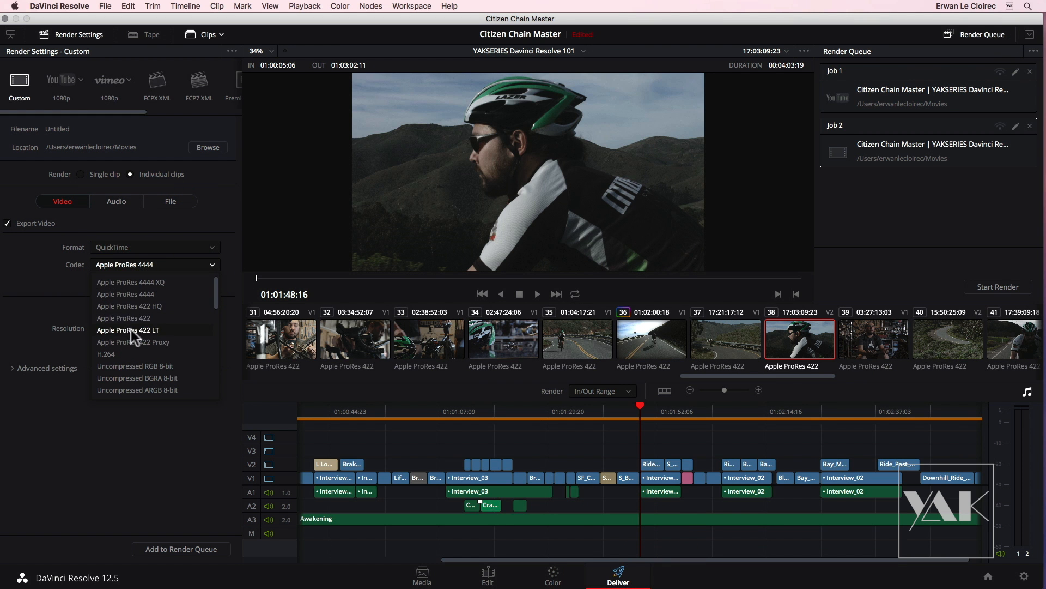
{"action": "left_click", "coordinate": [154, 344]}
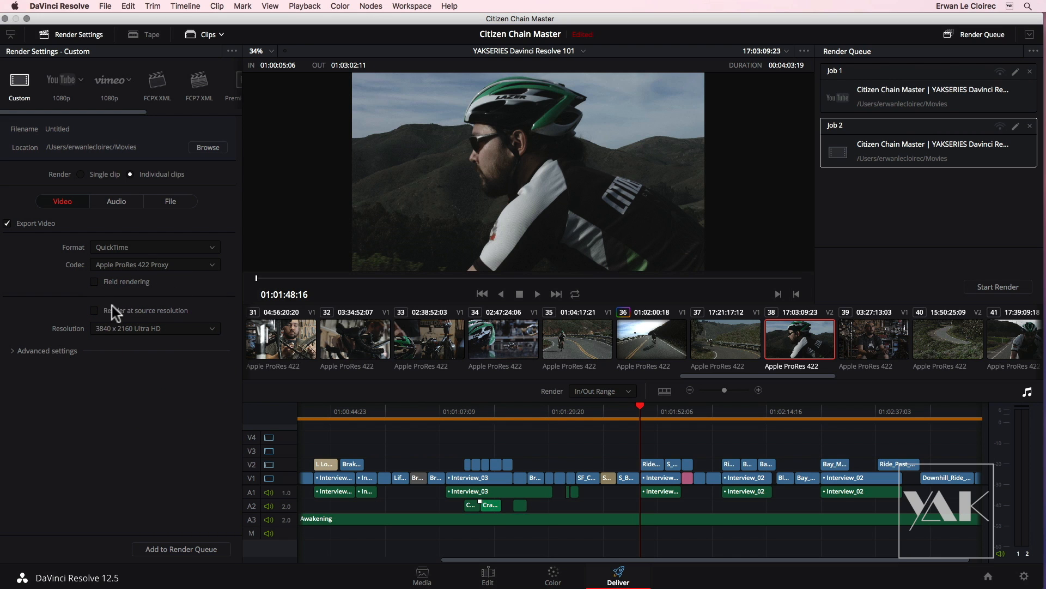
{"action": "left_click", "coordinate": [125, 330]}
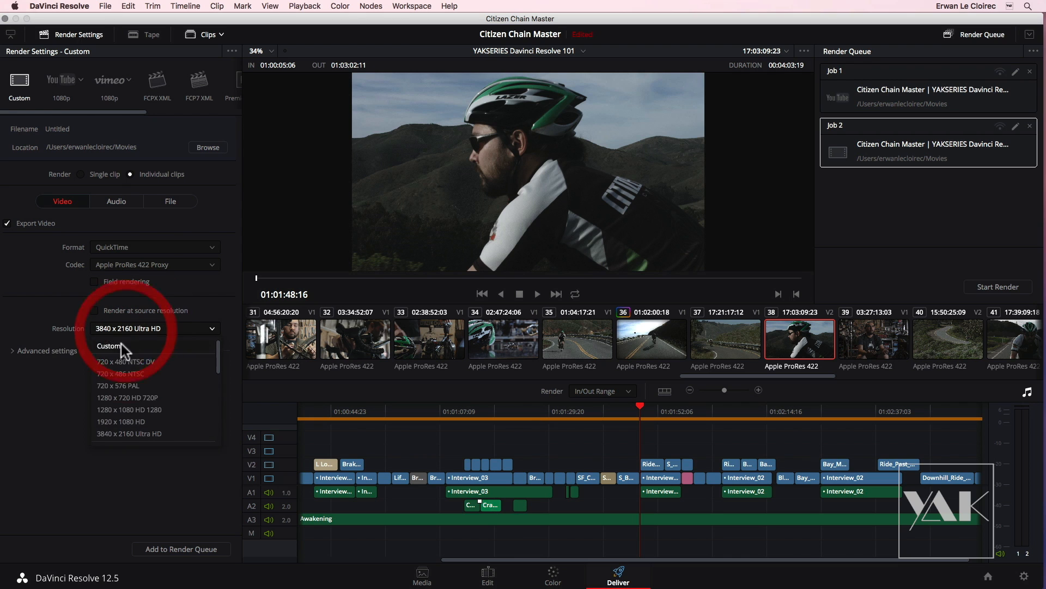
{"action": "left_click", "coordinate": [116, 422]}
Set the render's data burn-in to the Burn_infos preset in the advanced settings and add the job to the render queue
{"action": "left_click", "coordinate": [13, 351]}
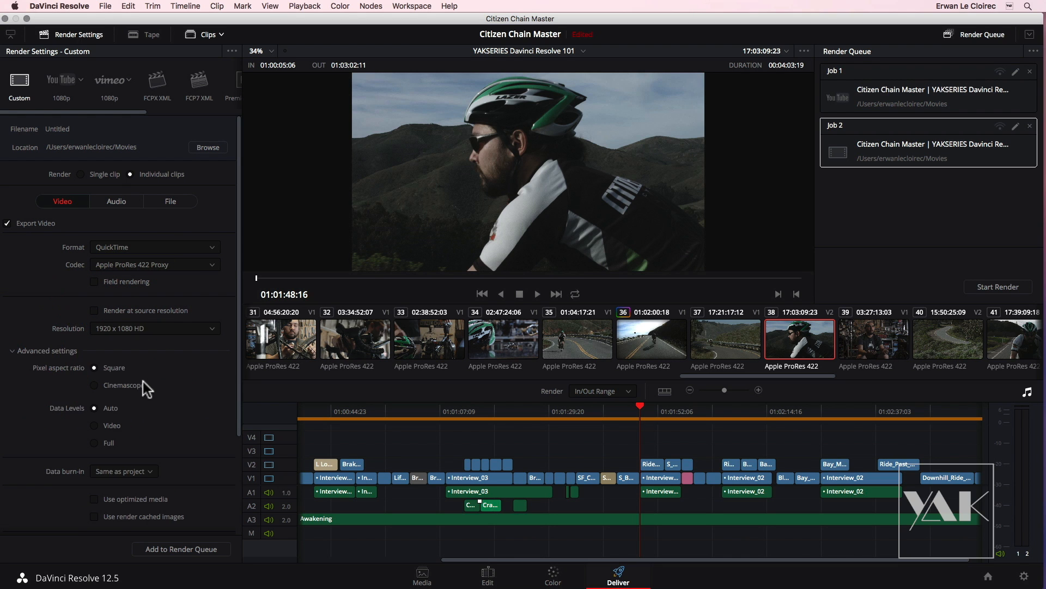
{"action": "left_click_drag", "start_coordinate": [238, 430], "coordinate": [238, 491]}
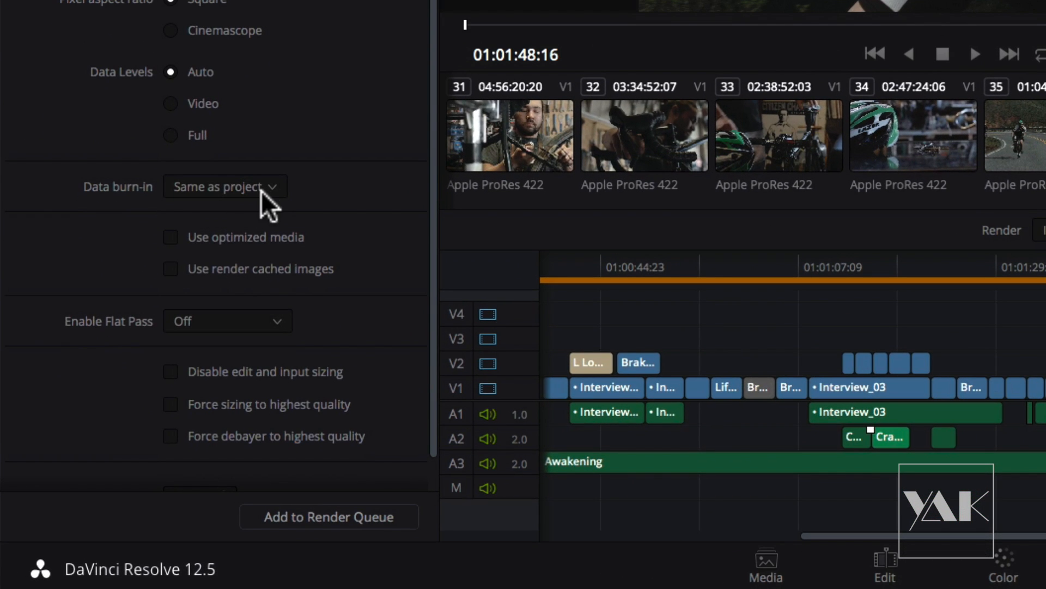
{"action": "left_click", "coordinate": [268, 187]}
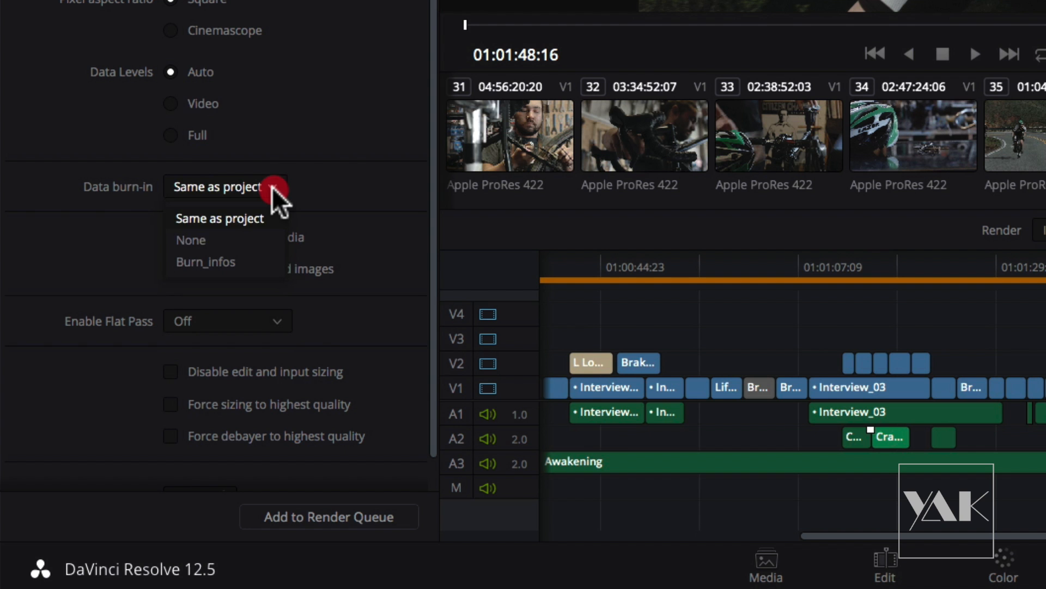
{"action": "left_click", "coordinate": [190, 261]}
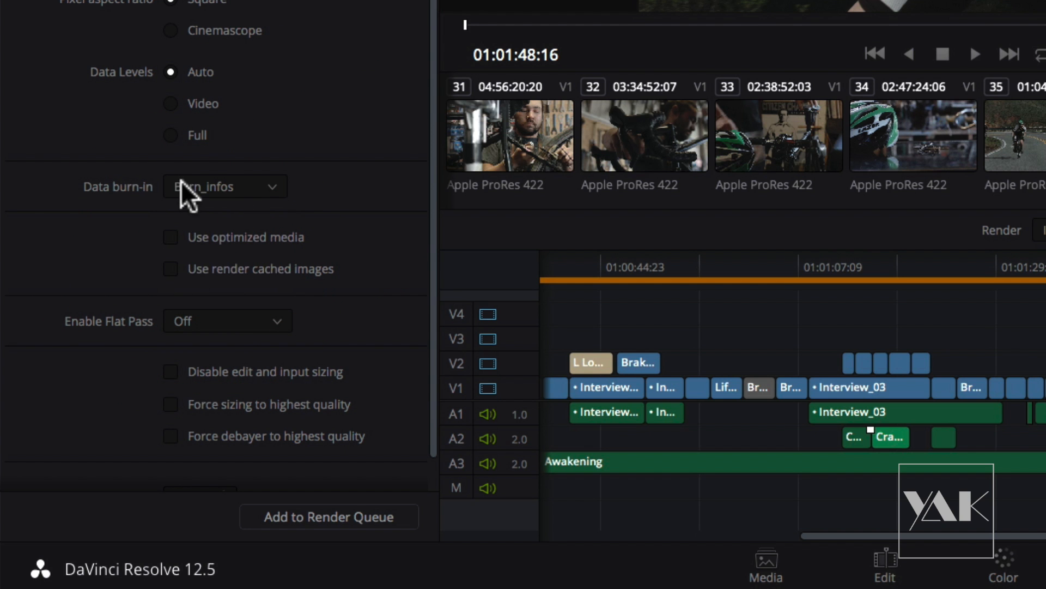
{"action": "left_click", "coordinate": [344, 519]}
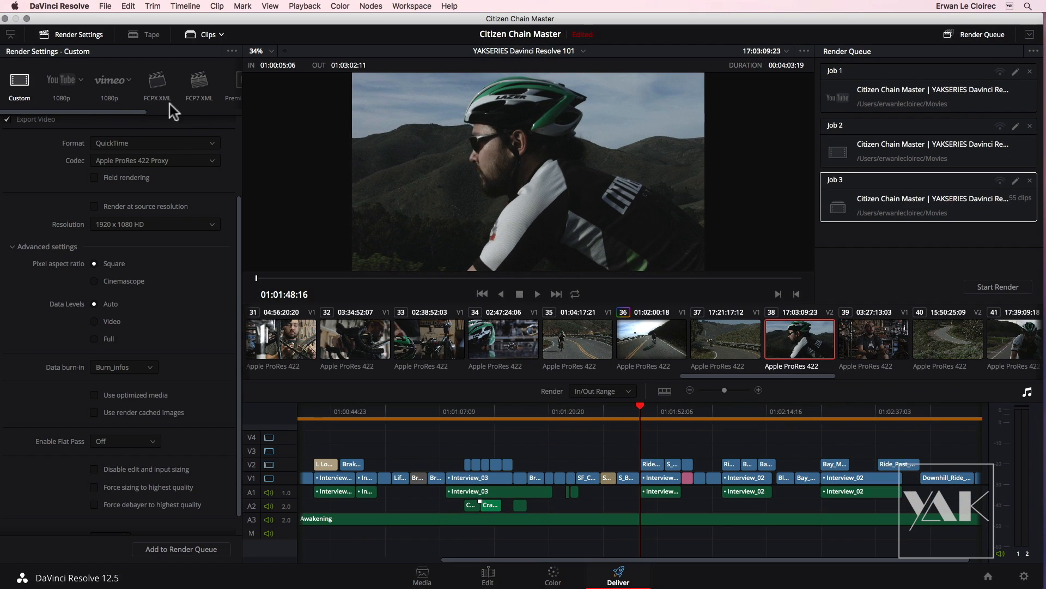
Look through the XML and AAF render presets and examine the render settings of the FCPX XML preset
{"action": "left_click_drag", "start_coordinate": [116, 111], "coordinate": [196, 112]}
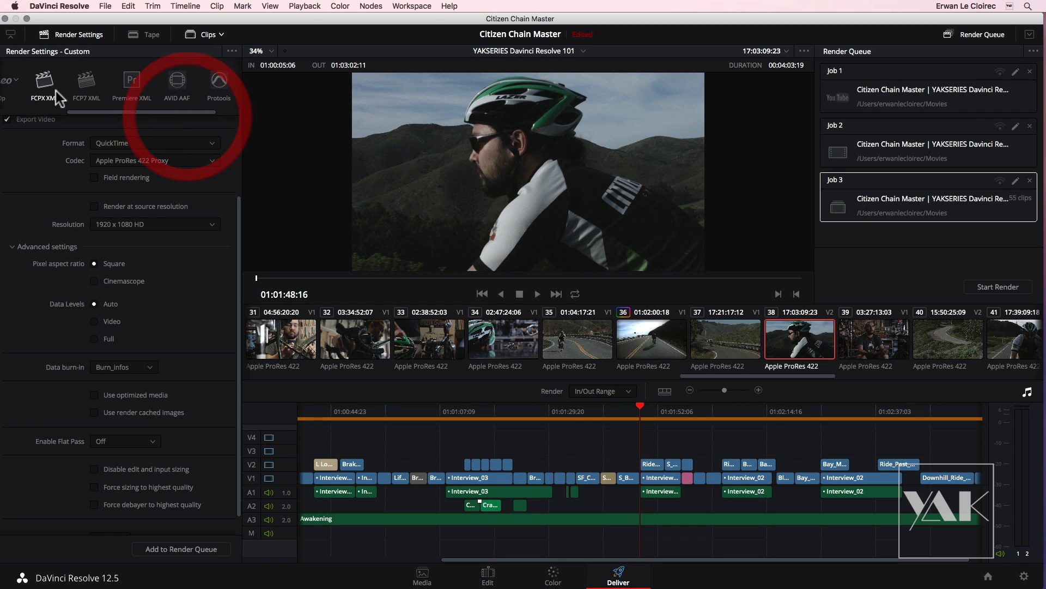
{"action": "left_click", "coordinate": [43, 86]}
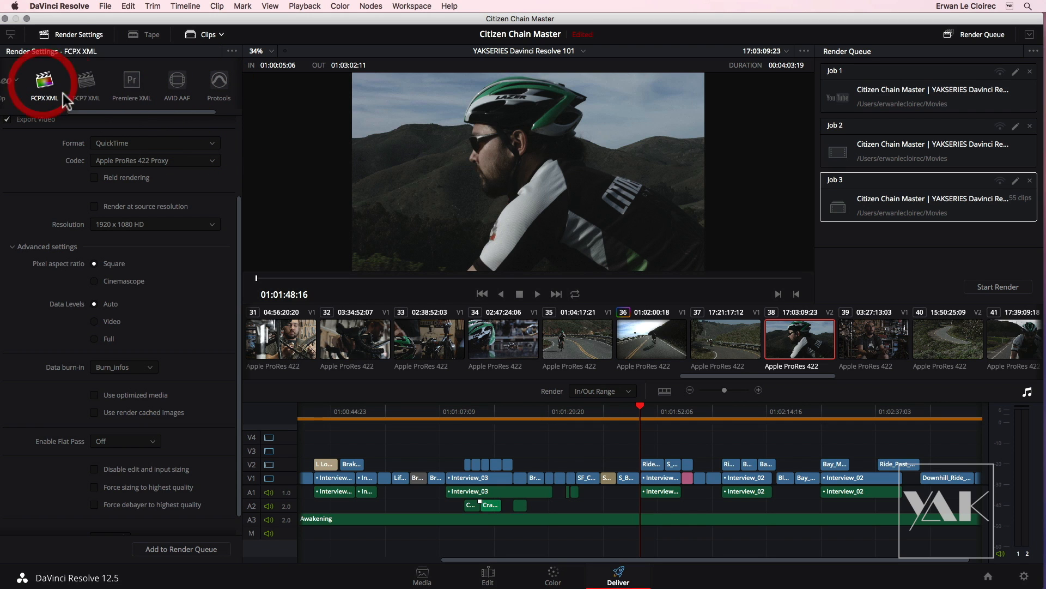
{"action": "left_click", "coordinate": [86, 83]}
{"action": "left_click", "coordinate": [131, 87]}
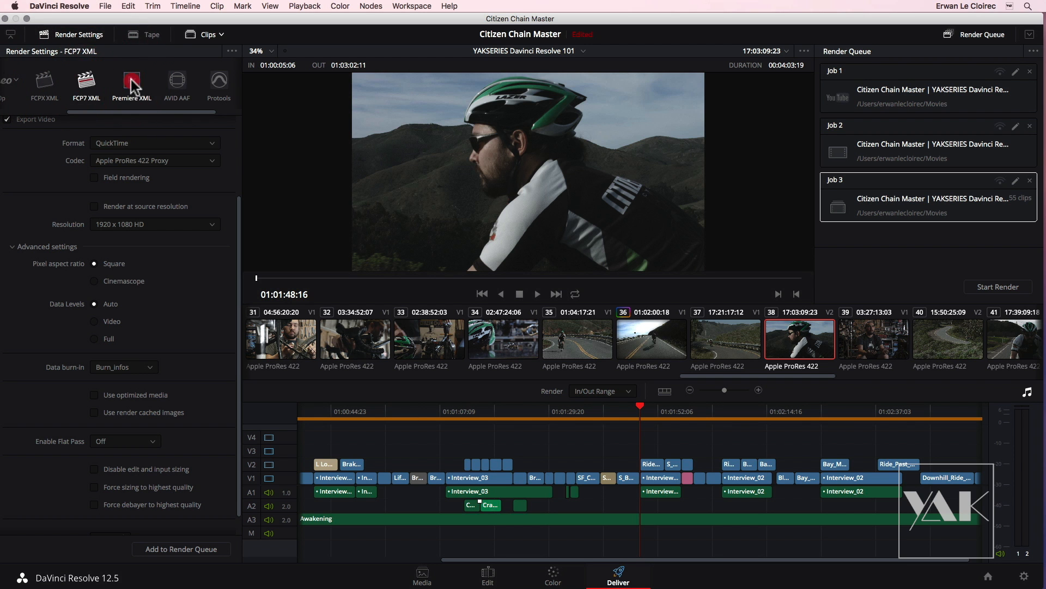
{"action": "left_click", "coordinate": [177, 86]}
{"action": "left_click", "coordinate": [44, 85]}
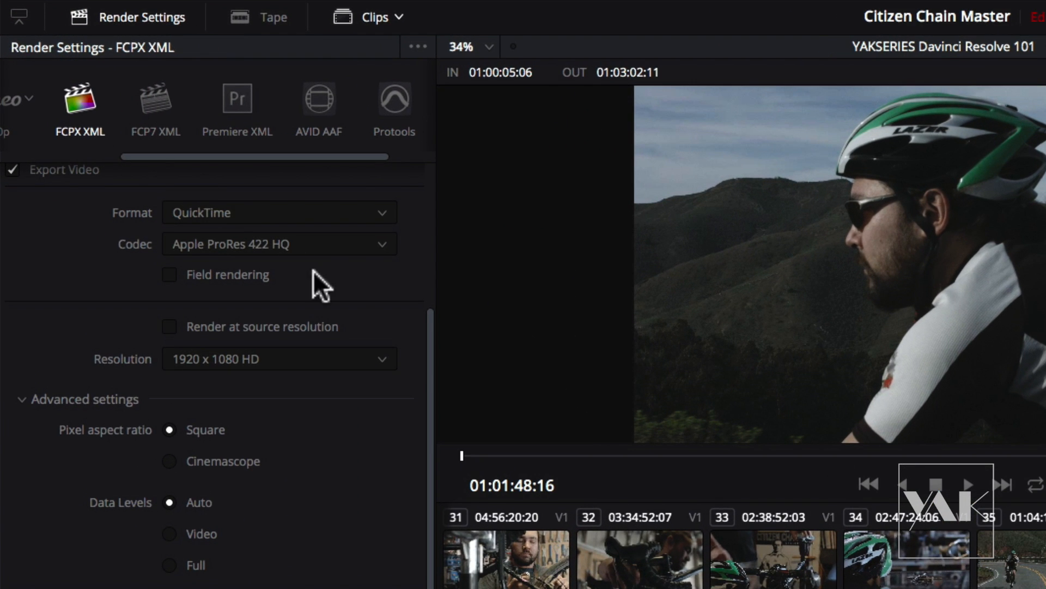
{"action": "left_click_drag", "start_coordinate": [427, 343], "coordinate": [428, 138]}
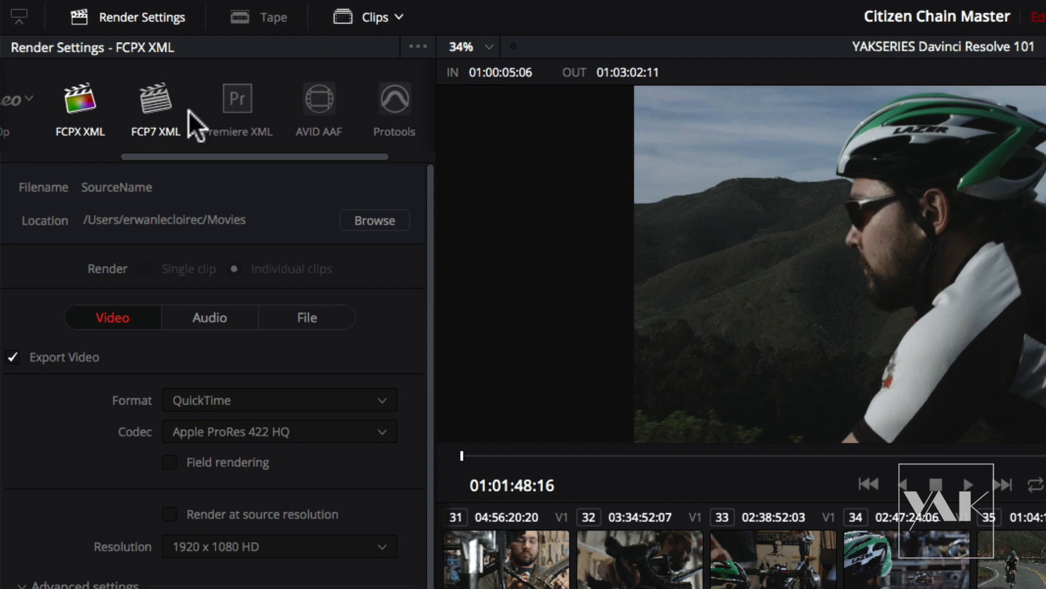
Examine the render settings of the FCP7 XML, Premiere XML, AVID AAF, Protools and Audio Only presets
{"action": "left_click", "coordinate": [158, 103]}
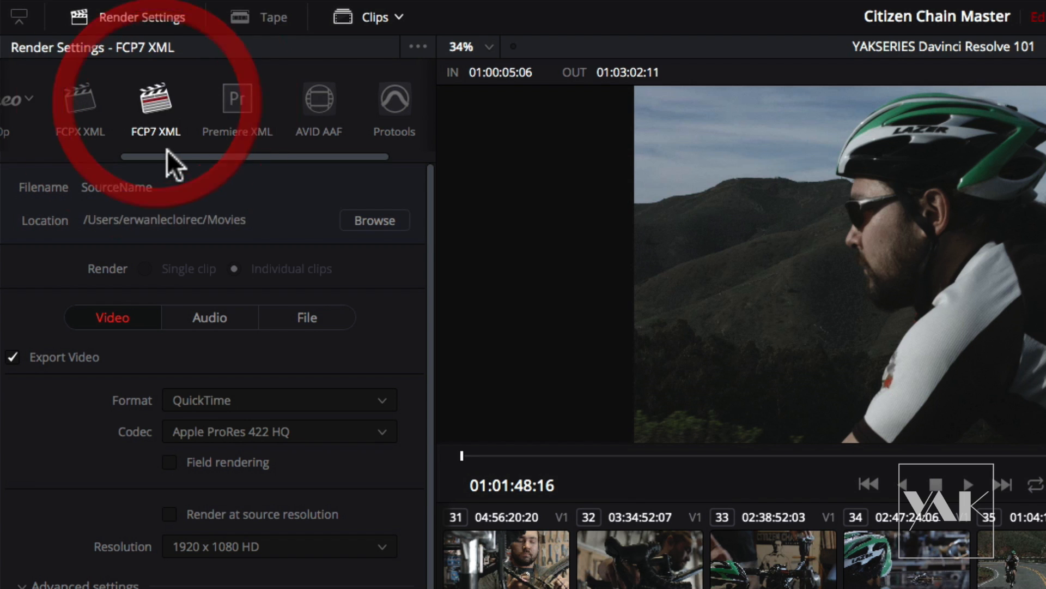
{"action": "left_click", "coordinate": [236, 100]}
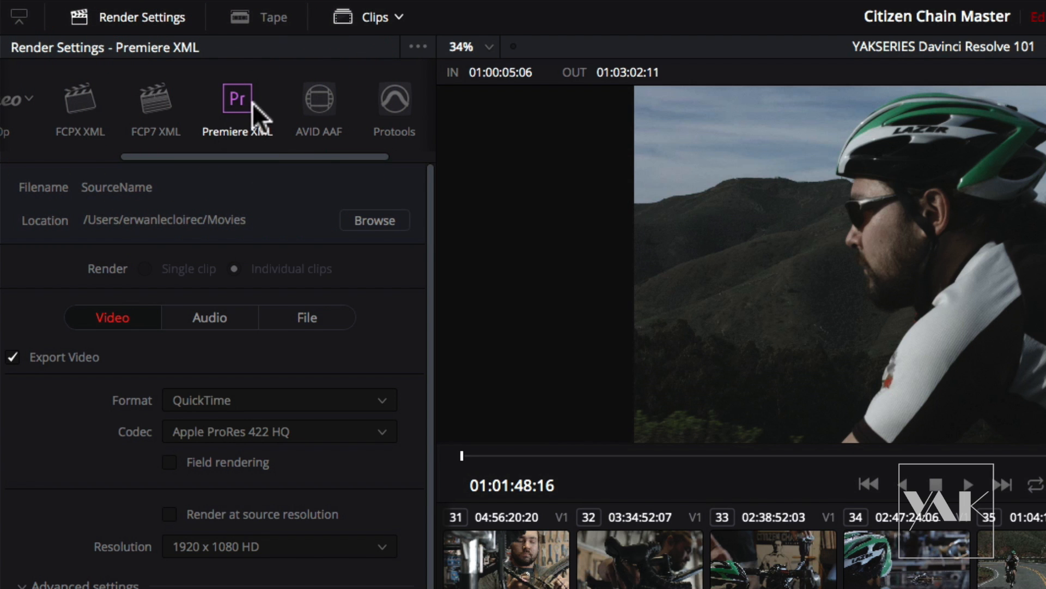
{"action": "left_click", "coordinate": [319, 102]}
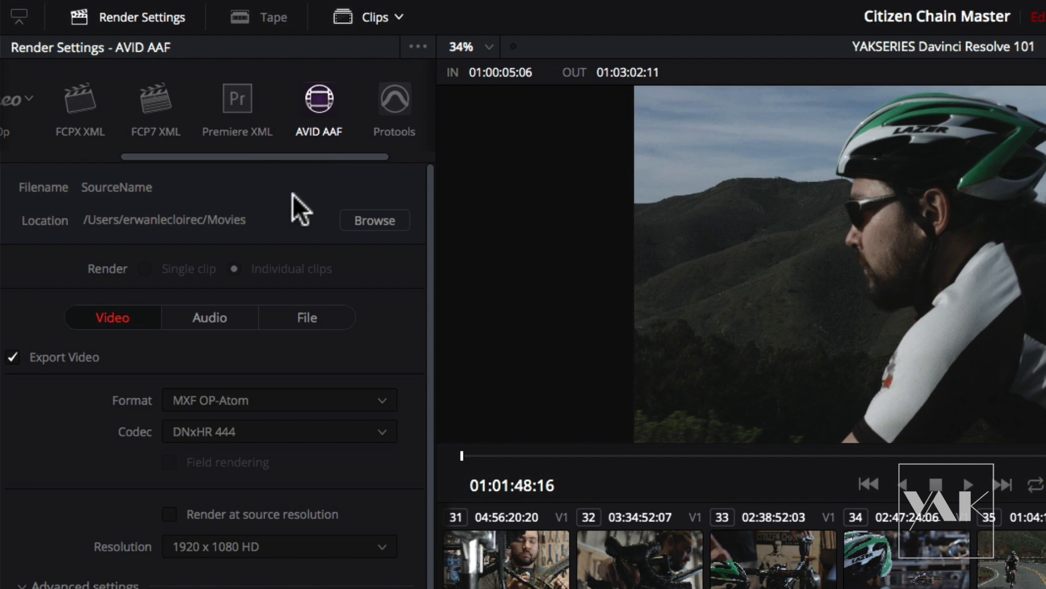
{"action": "left_click_drag", "start_coordinate": [241, 155], "coordinate": [374, 155]}
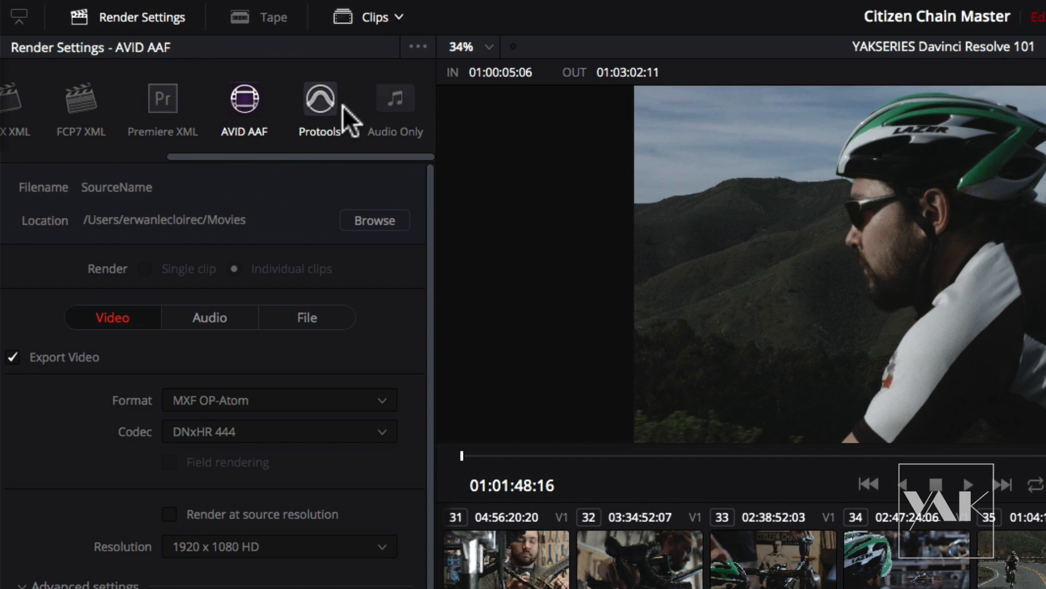
{"action": "left_click", "coordinate": [321, 99]}
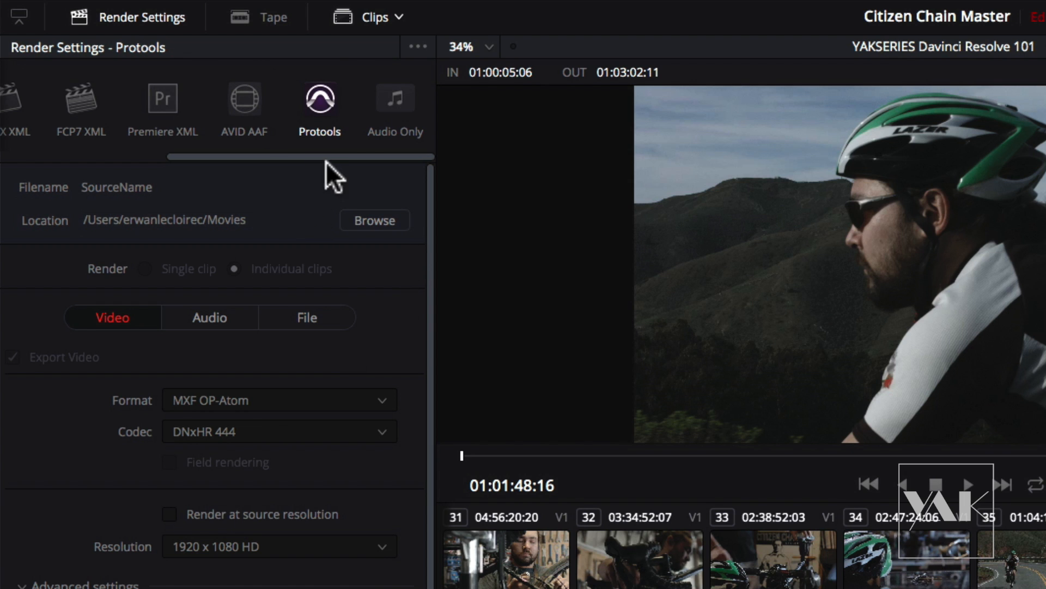
{"action": "left_click", "coordinate": [395, 99]}
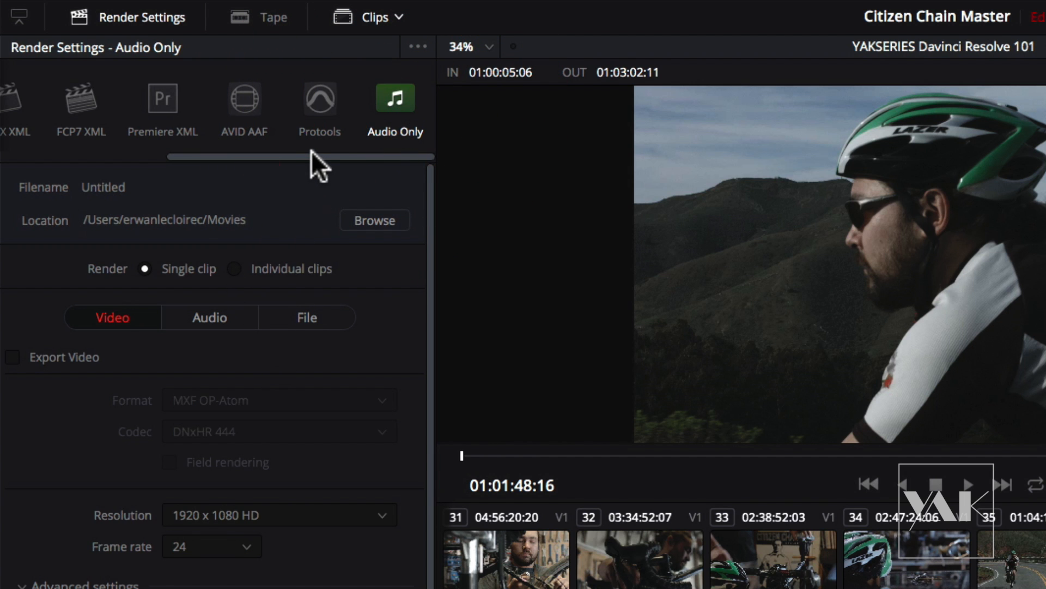
{"action": "left_click_drag", "start_coordinate": [323, 155], "coordinate": [80, 154]}
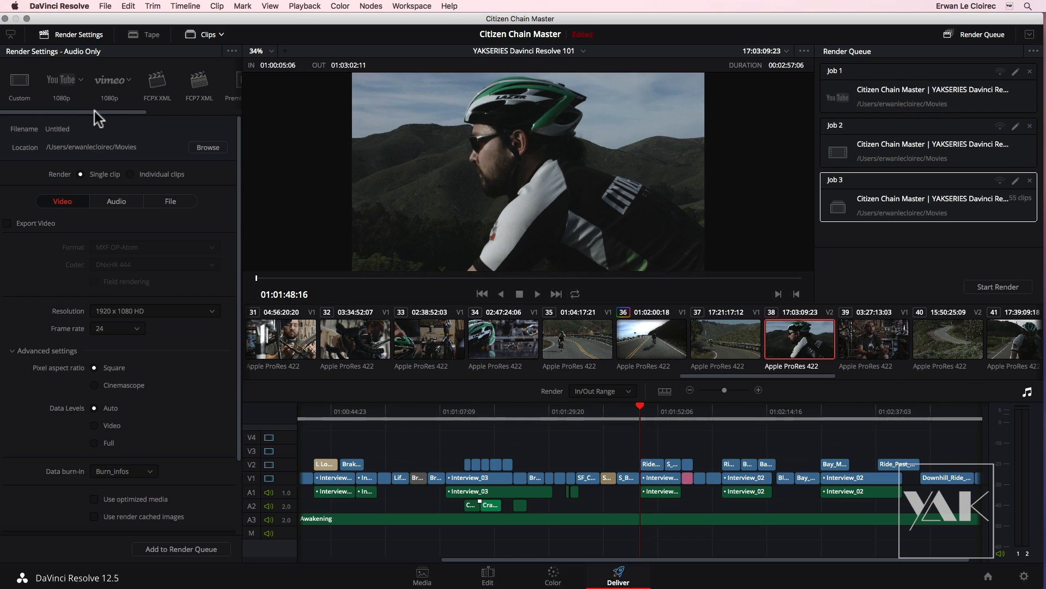
Render only Job 3 from the render queue, overwriting the existing files
{"action": "left_click", "coordinate": [837, 152]}
{"action": "left_click", "coordinate": [843, 208]}
{"action": "left_click", "coordinate": [989, 285]}
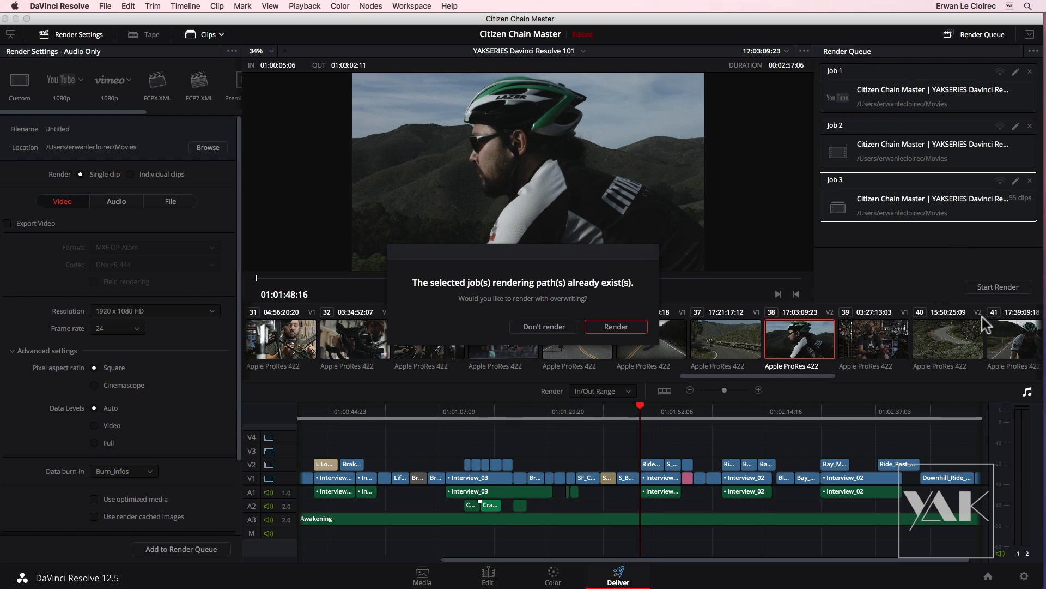
{"action": "left_click", "coordinate": [610, 326]}
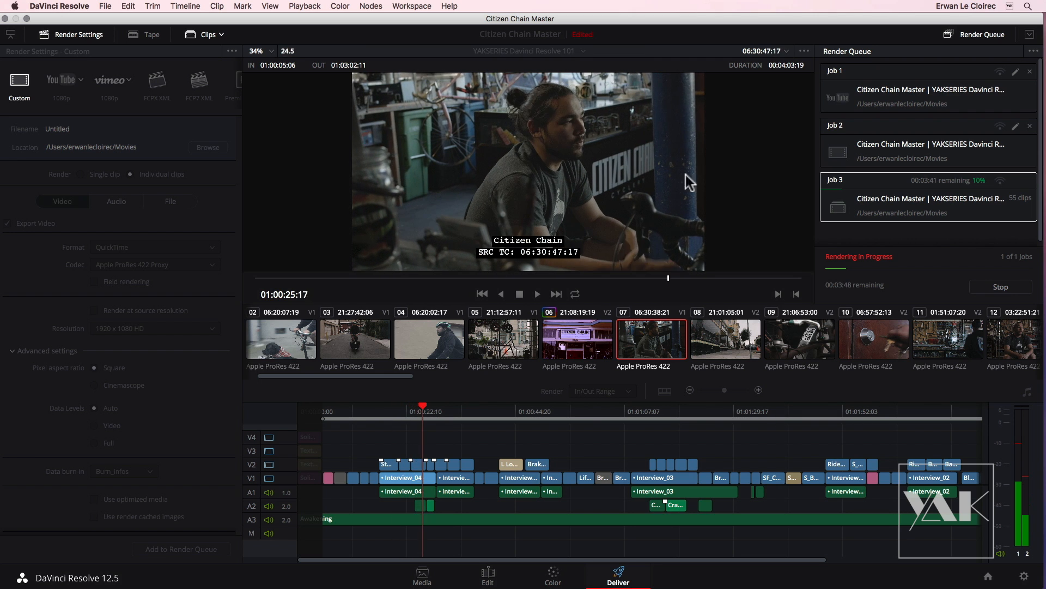
Switch to Finder, open the Vidéos folder in a new window and preview the rendered clip Untitled00562533.mov
{"action": "key", "text": "super+Tab"}
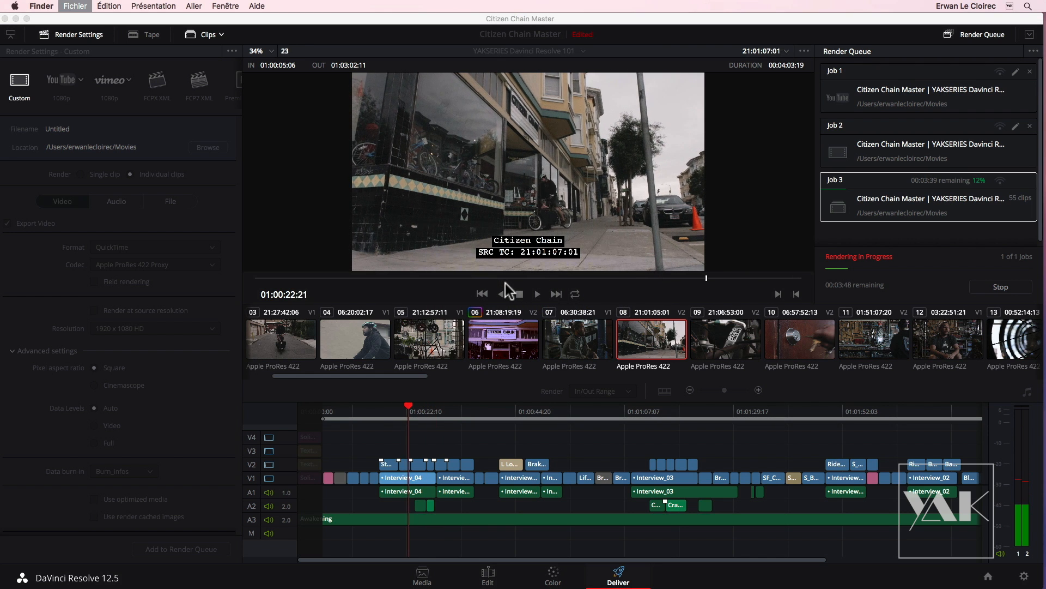
{"action": "key", "text": "super+n"}
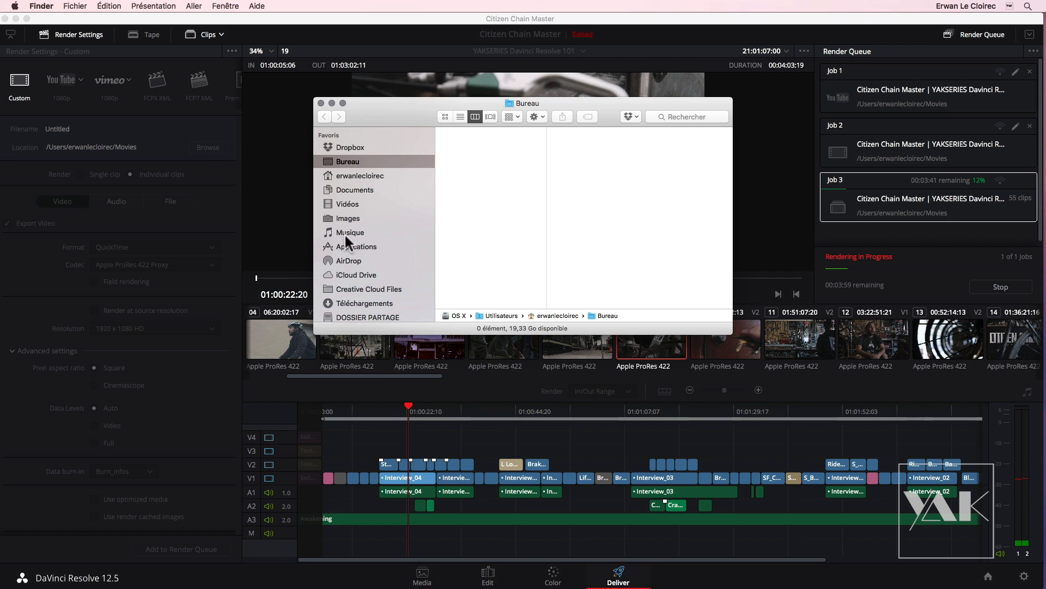
{"action": "left_click", "coordinate": [350, 190]}
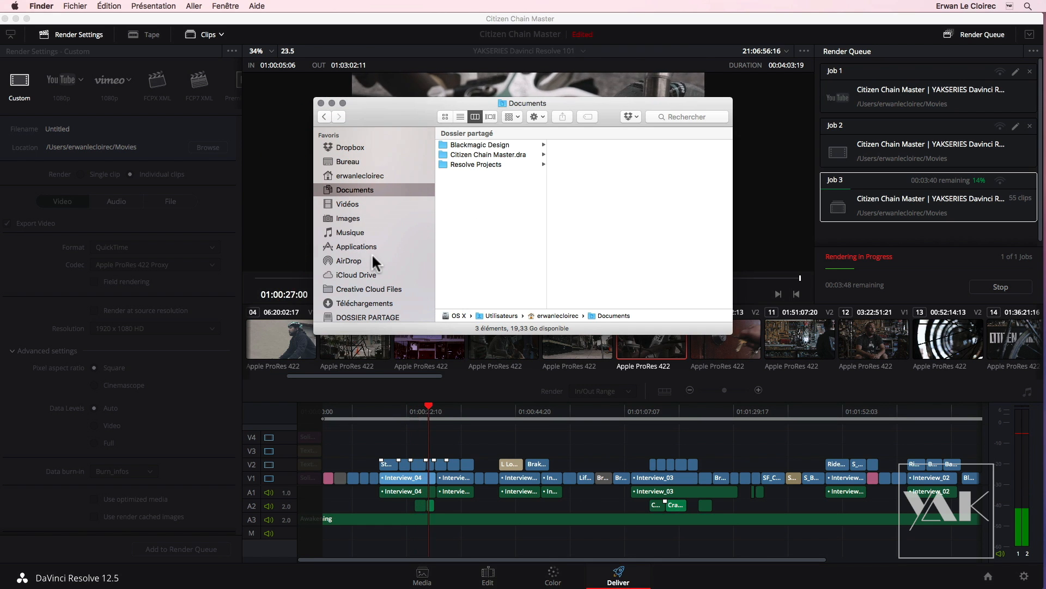
{"action": "scroll", "coordinate": [372, 255], "scroll_direction": "down", "scroll_amount": 3}
{"action": "scroll", "coordinate": [372, 256], "scroll_direction": "up", "scroll_amount": 5}
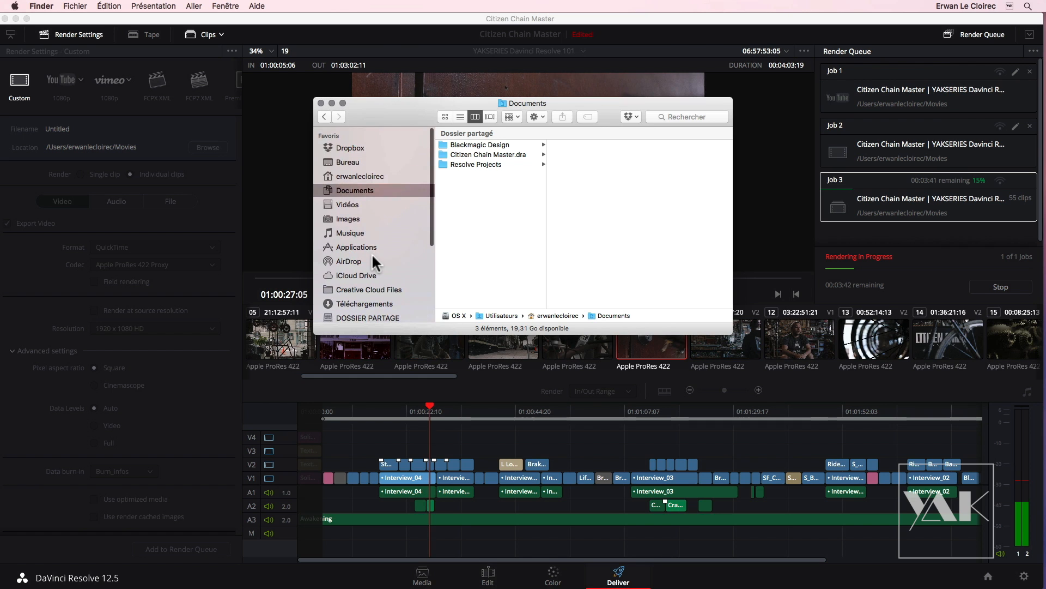
{"action": "left_click", "coordinate": [357, 205]}
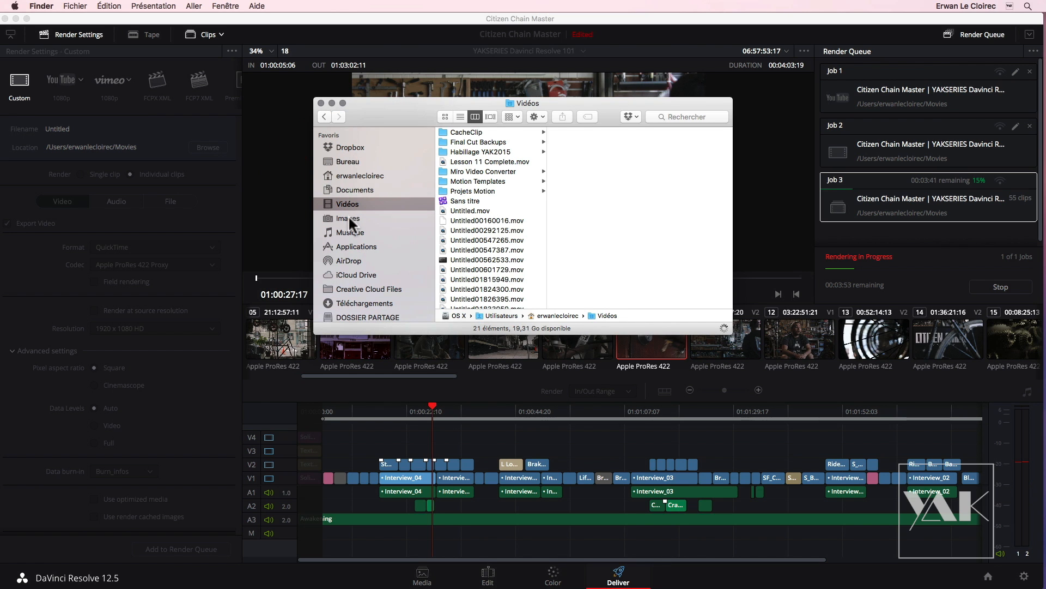
{"action": "left_click", "coordinate": [489, 260]}
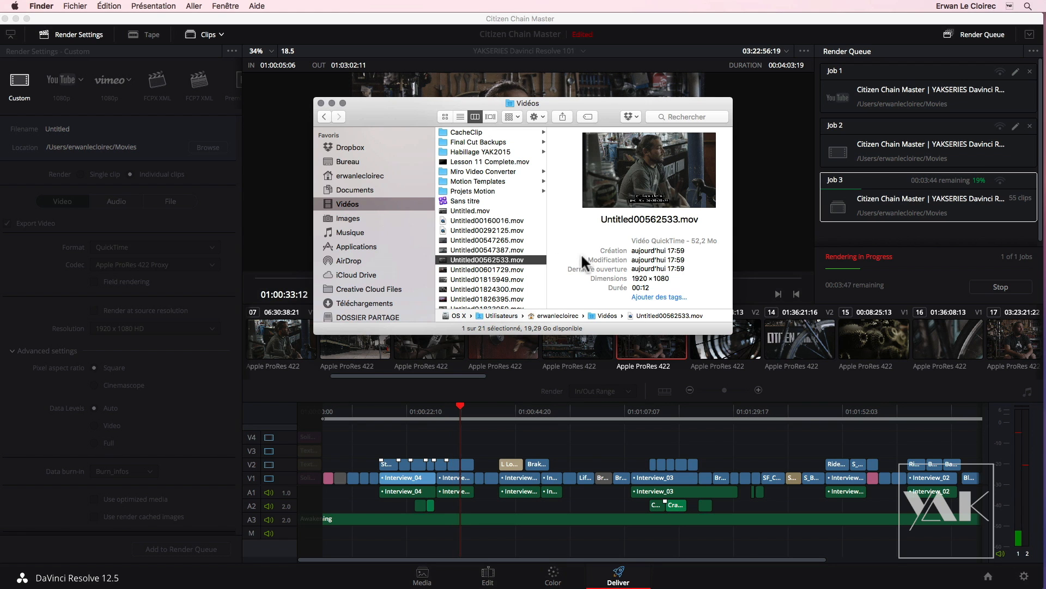
Preview the rendered clip Untitled00562533.mov at full size, close the preview and close the Vidéos window
{"action": "left_click", "coordinate": [534, 258]}
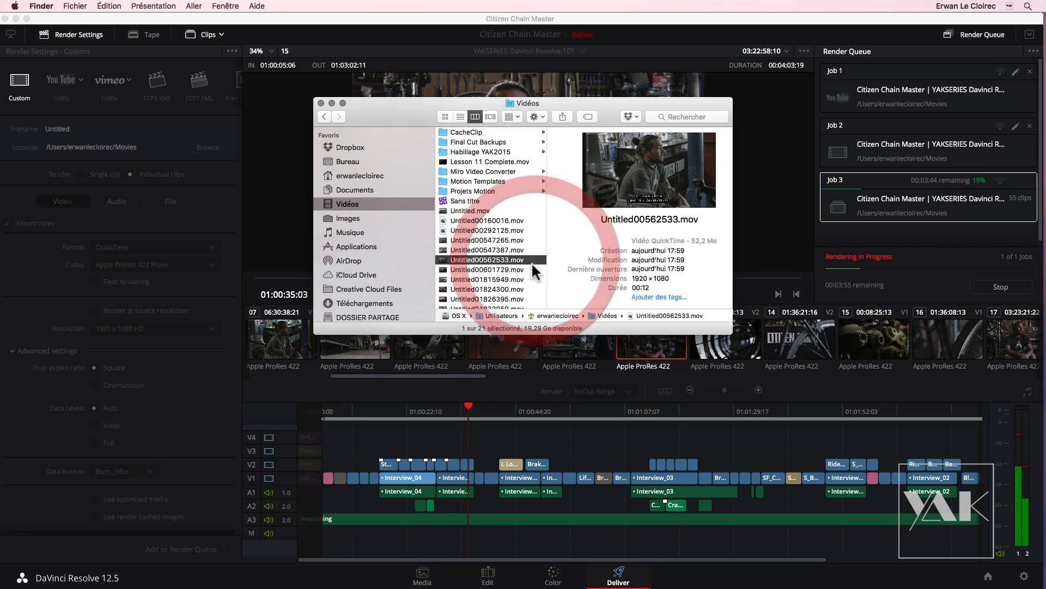
{"action": "key", "text": "space"}
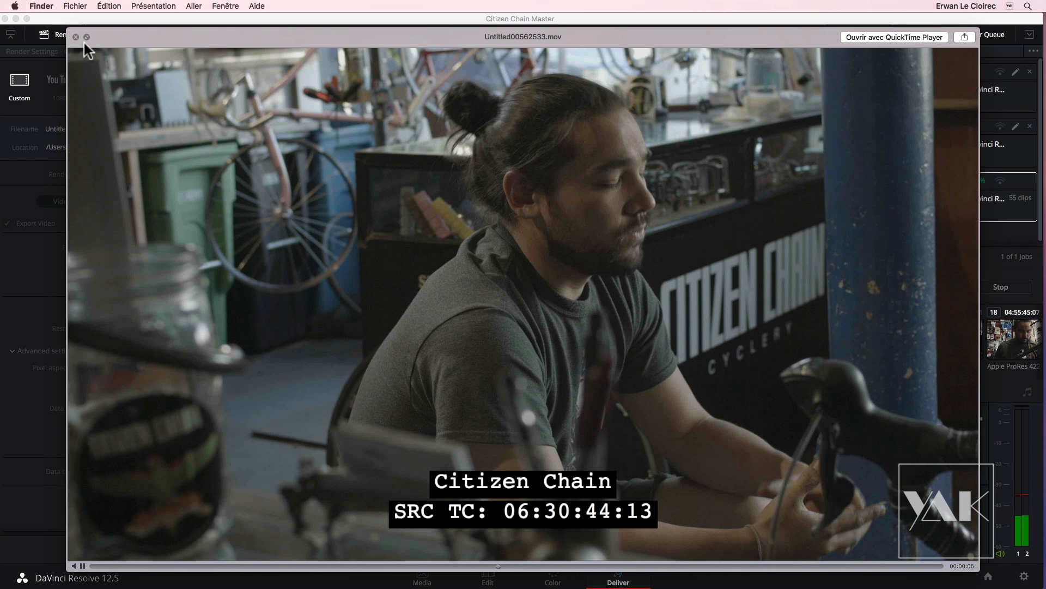
{"action": "left_click", "coordinate": [75, 36]}
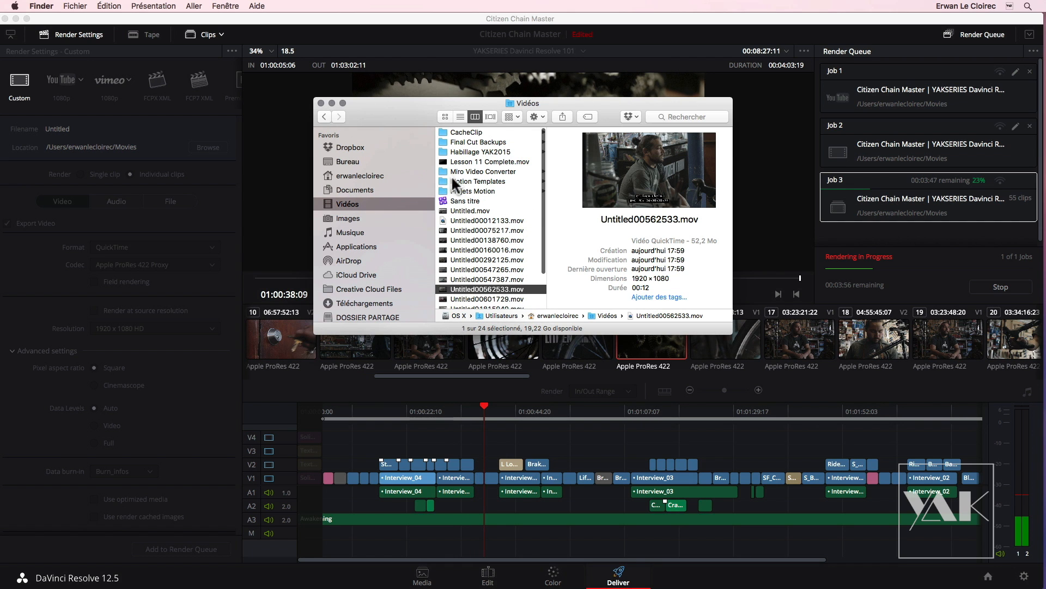
{"action": "left_click", "coordinate": [321, 103]}
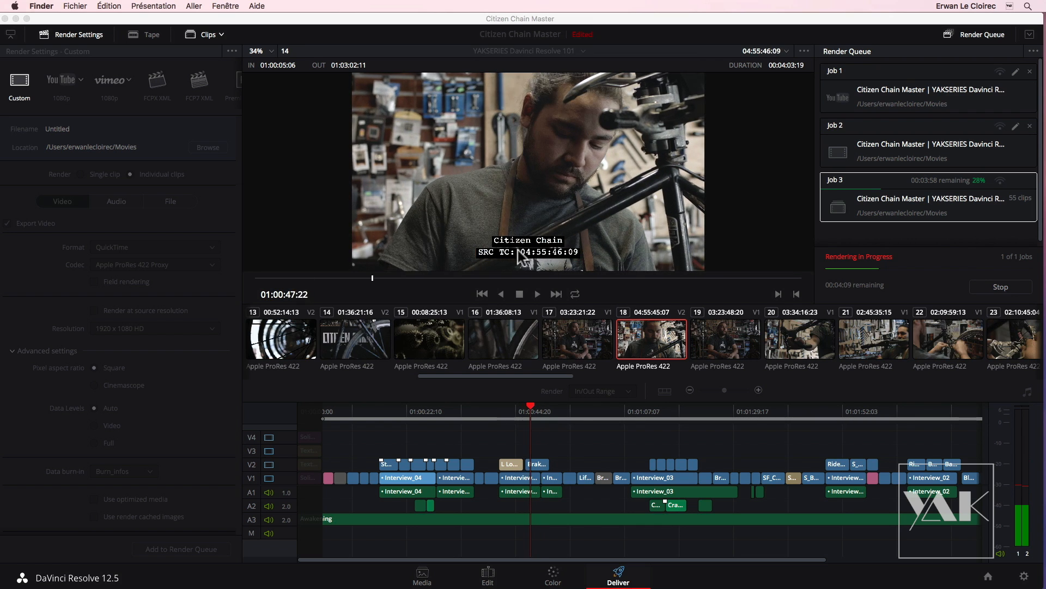
Stop the running render of Job 3 and remove Job 2 from the render queue
{"action": "left_click", "coordinate": [1002, 286]}
{"action": "left_click", "coordinate": [1001, 287]}
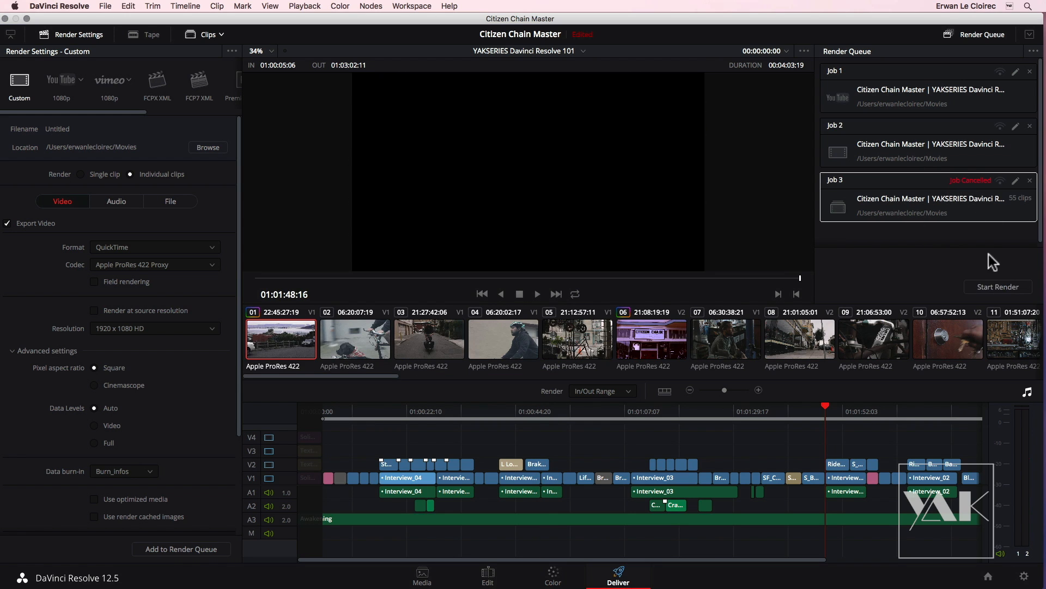
{"action": "left_click", "coordinate": [935, 146]}
{"action": "left_click", "coordinate": [919, 90]}
{"action": "left_click", "coordinate": [946, 141]}
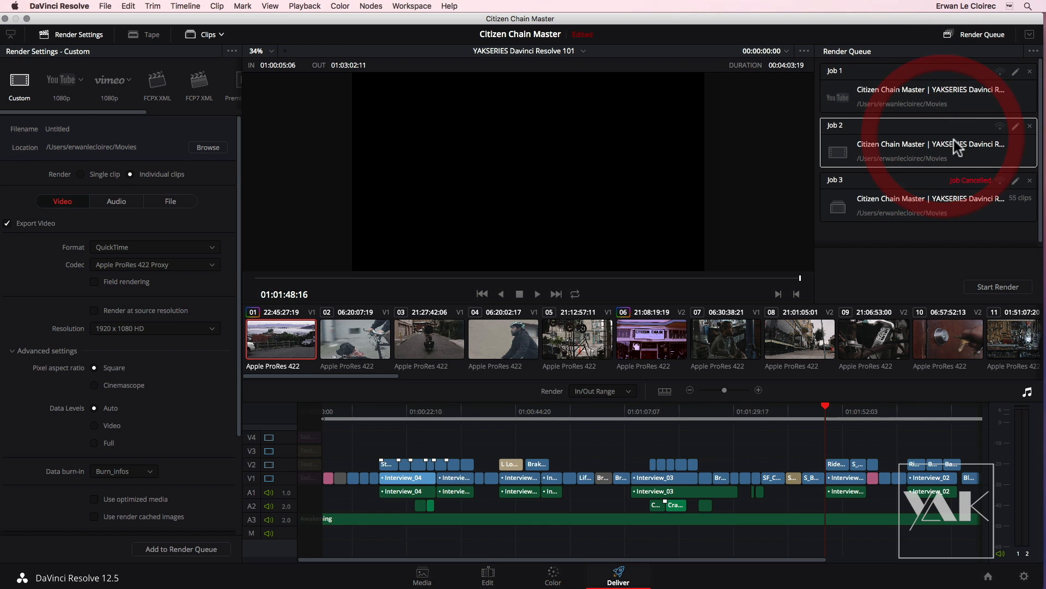
{"action": "left_click", "coordinate": [1030, 126]}
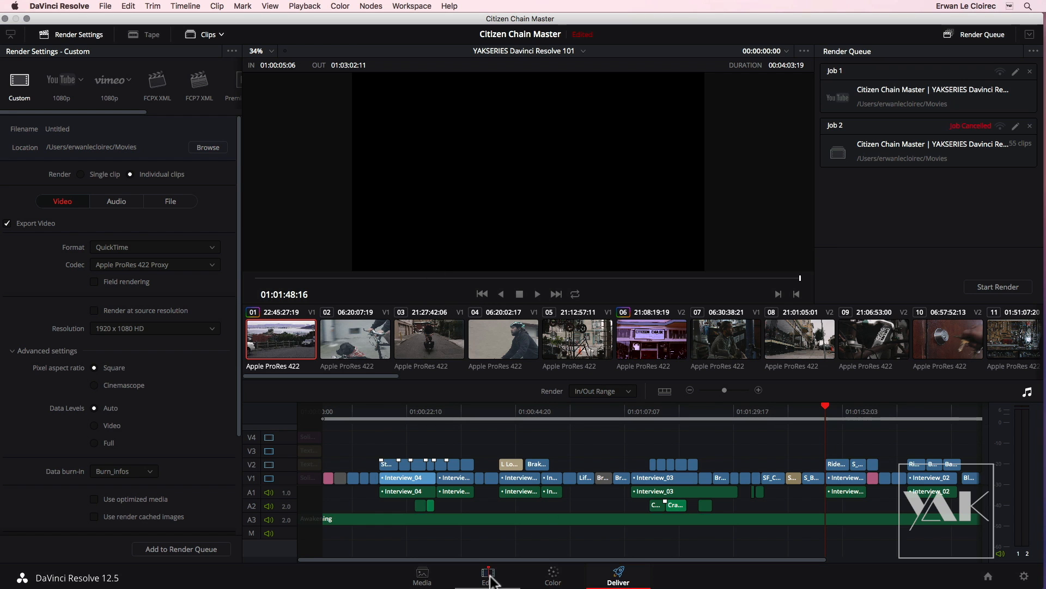
Save the project and export it to the Bureau folder as Citizen Chain Master Projet YAK
{"action": "left_click", "coordinate": [105, 6]}
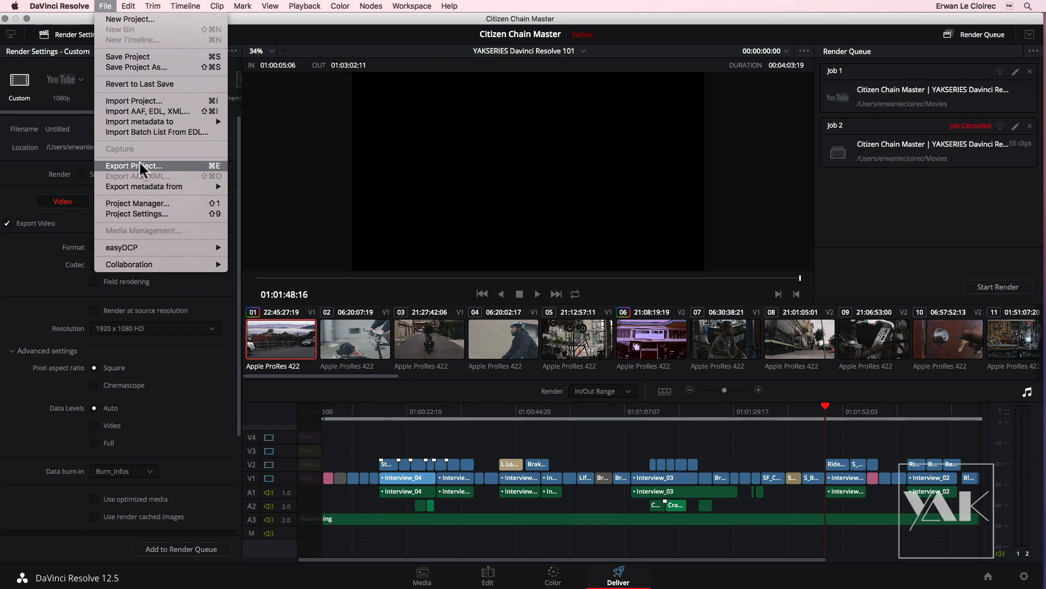
{"action": "left_click", "coordinate": [136, 56]}
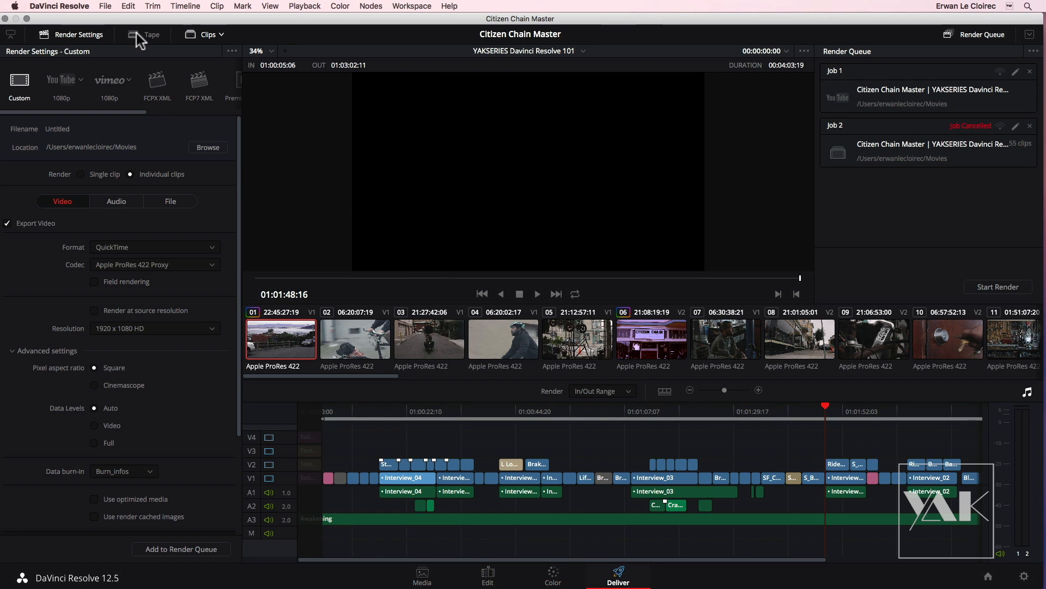
{"action": "left_click", "coordinate": [106, 8]}
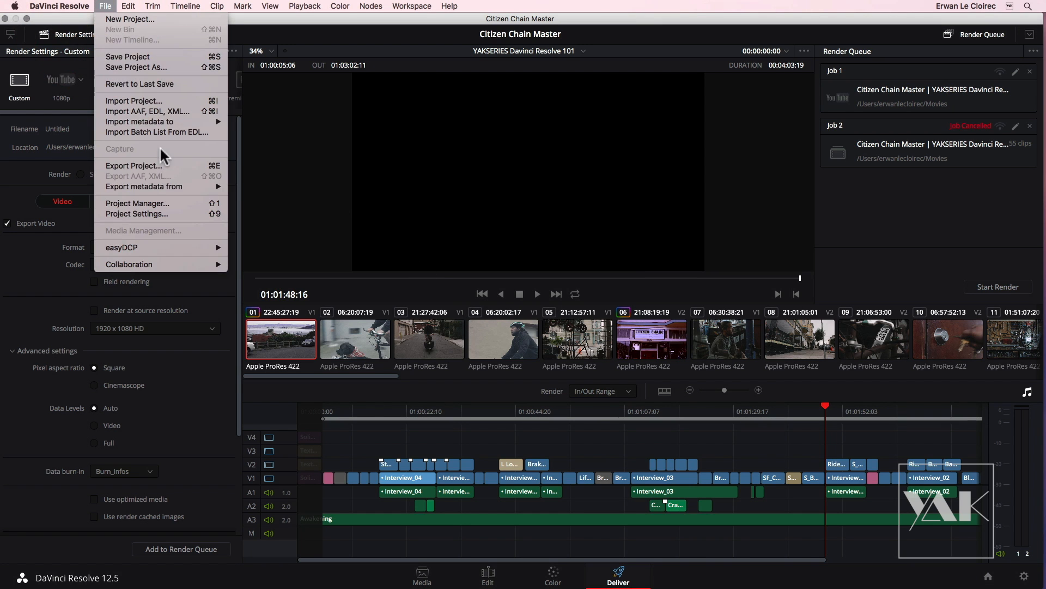
{"action": "left_click", "coordinate": [157, 164]}
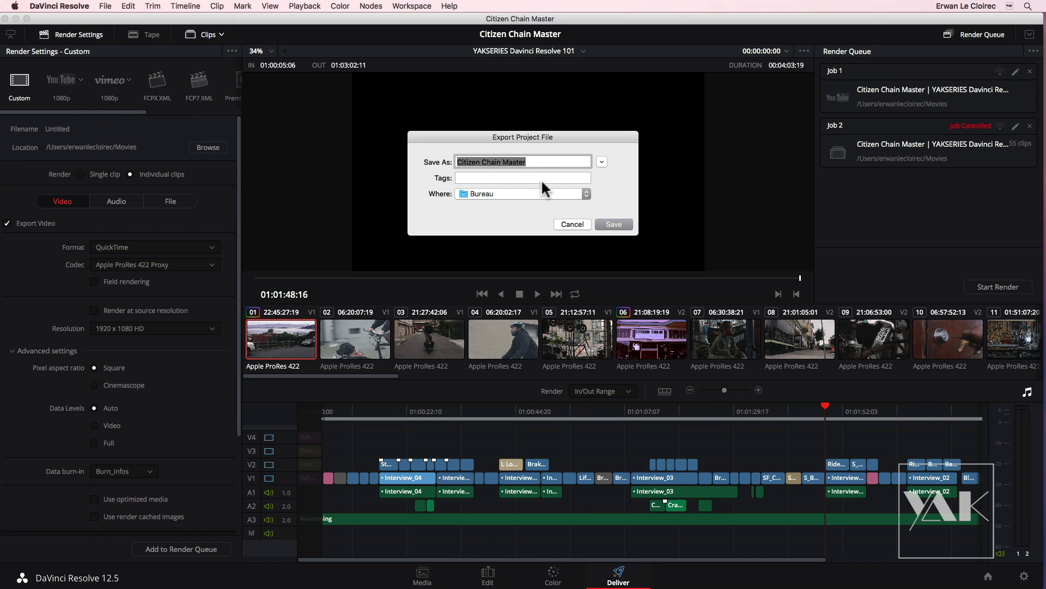
{"action": "left_click", "coordinate": [536, 162]}
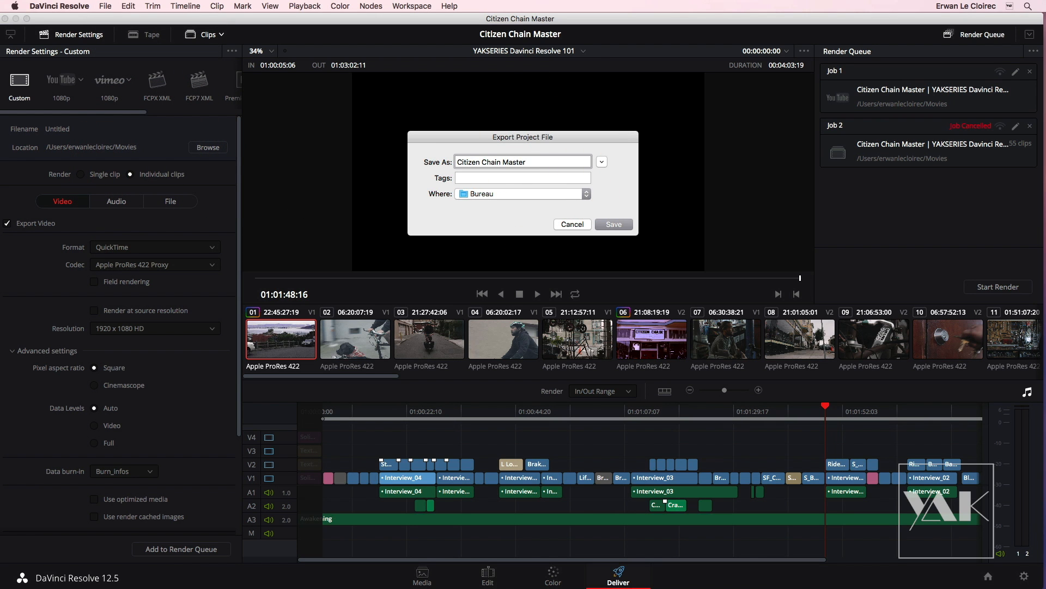
{"action": "type", "text": "Projet YAK"}
{"action": "left_click", "coordinate": [613, 224]}
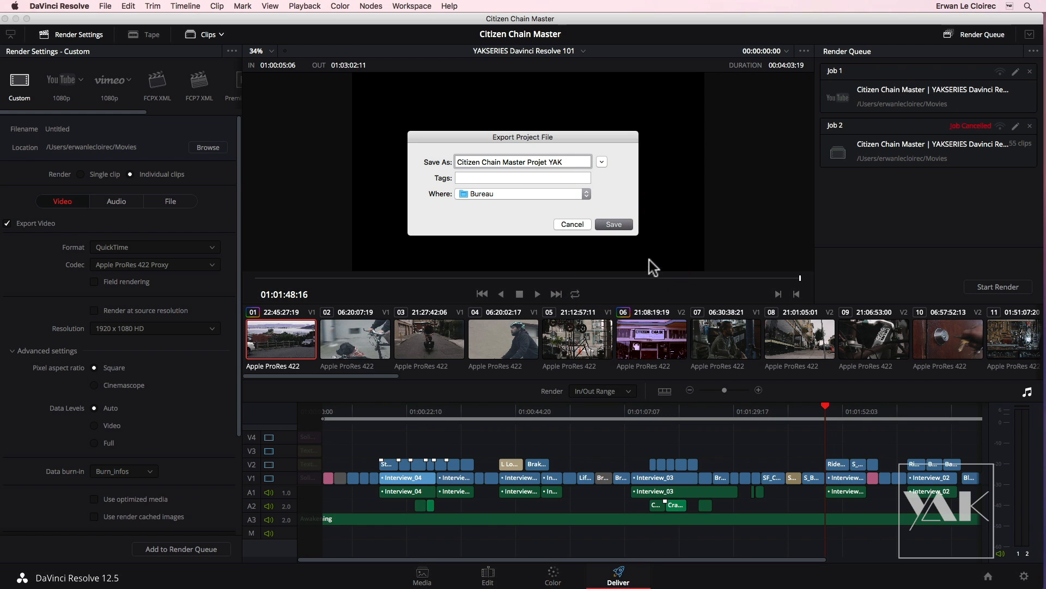
{"action": "left_click", "coordinate": [613, 224]}
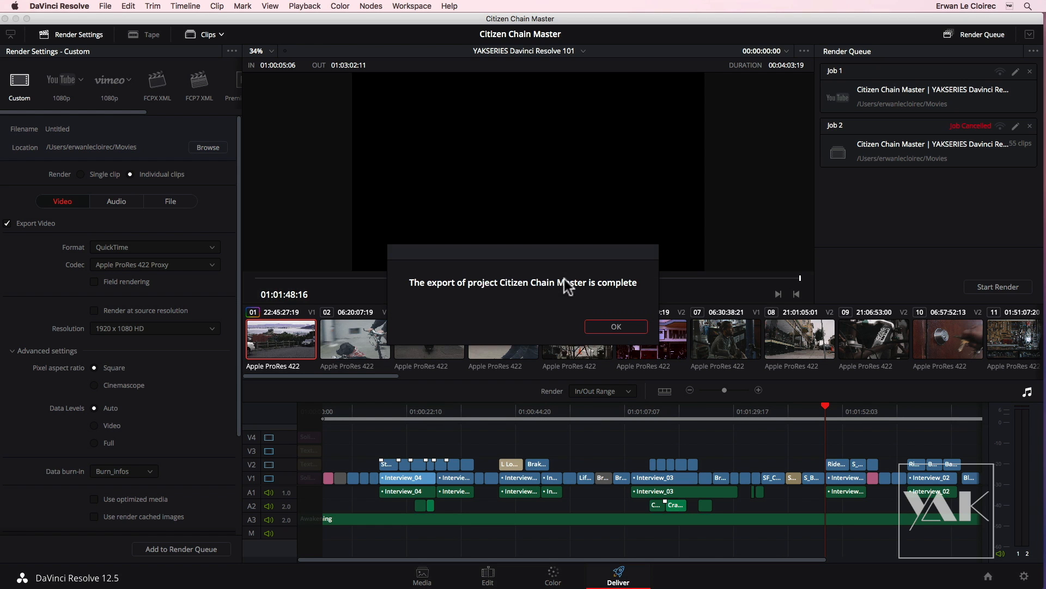
{"action": "left_click", "coordinate": [616, 326]}
Move the Resolve window aside, check the size of the exported .drp file on the desktop, and restore the window's position
{"action": "left_click_drag", "start_coordinate": [884, 16], "coordinate": [769, 10]}
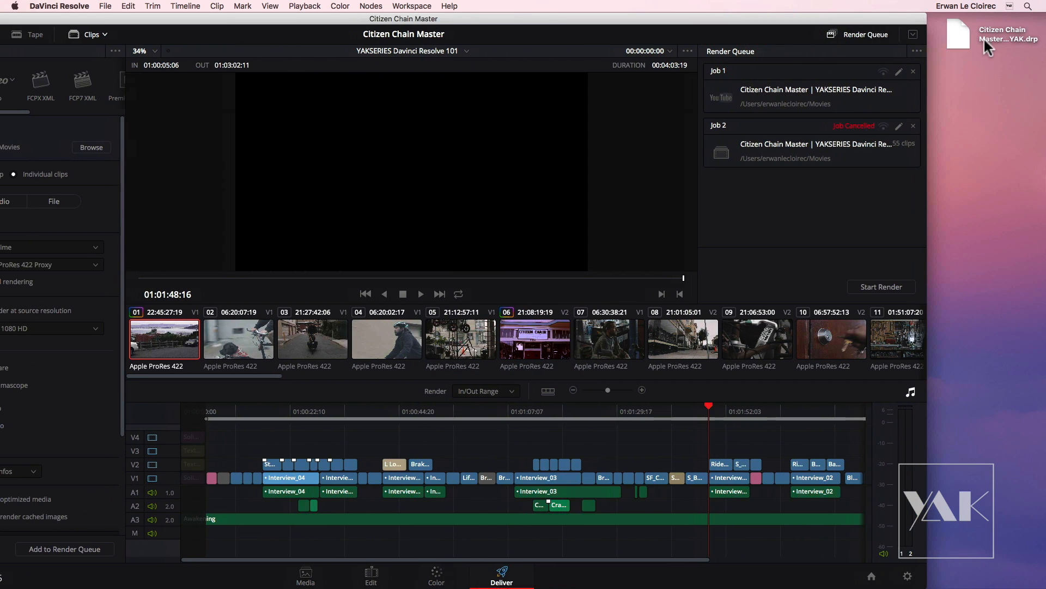
{"action": "left_click", "coordinate": [961, 37]}
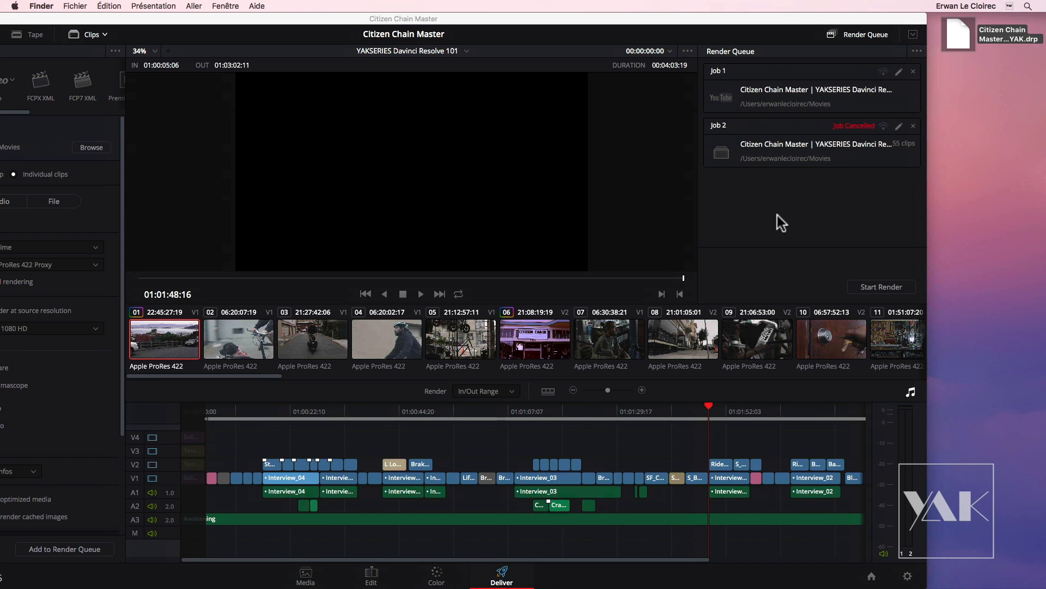
{"action": "key", "text": "super+i"}
{"action": "left_click_drag", "start_coordinate": [120, 22], "coordinate": [566, 112]}
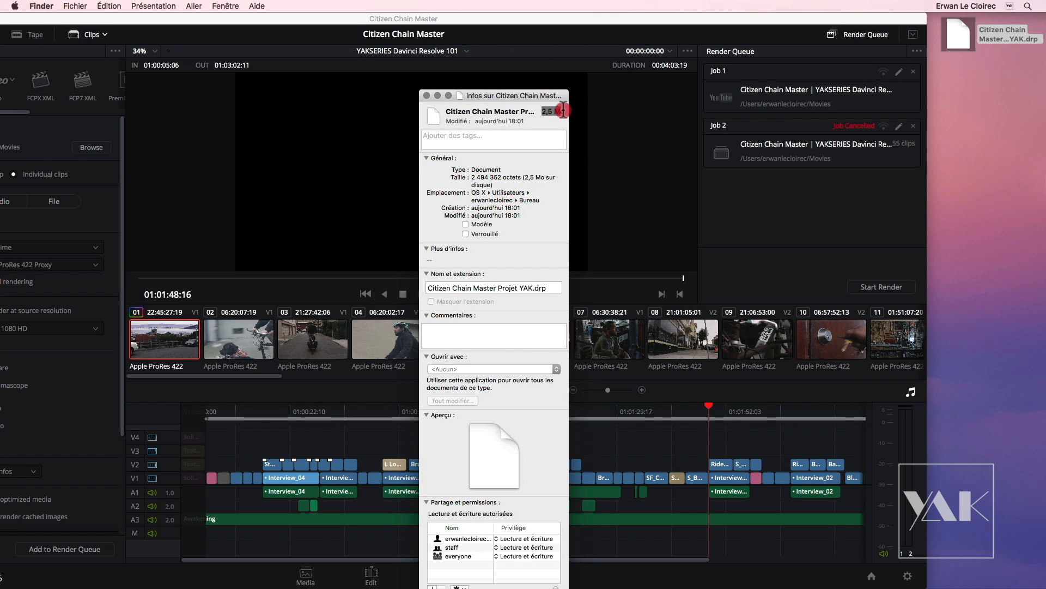
{"action": "left_click", "coordinate": [425, 96]}
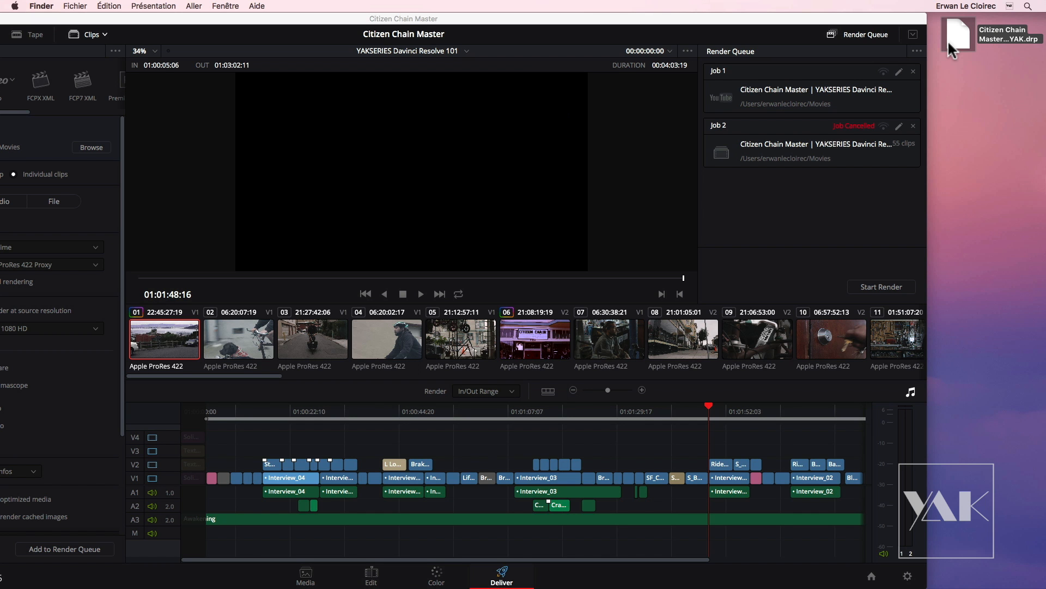
{"action": "left_click_drag", "start_coordinate": [528, 18], "coordinate": [648, 7]}
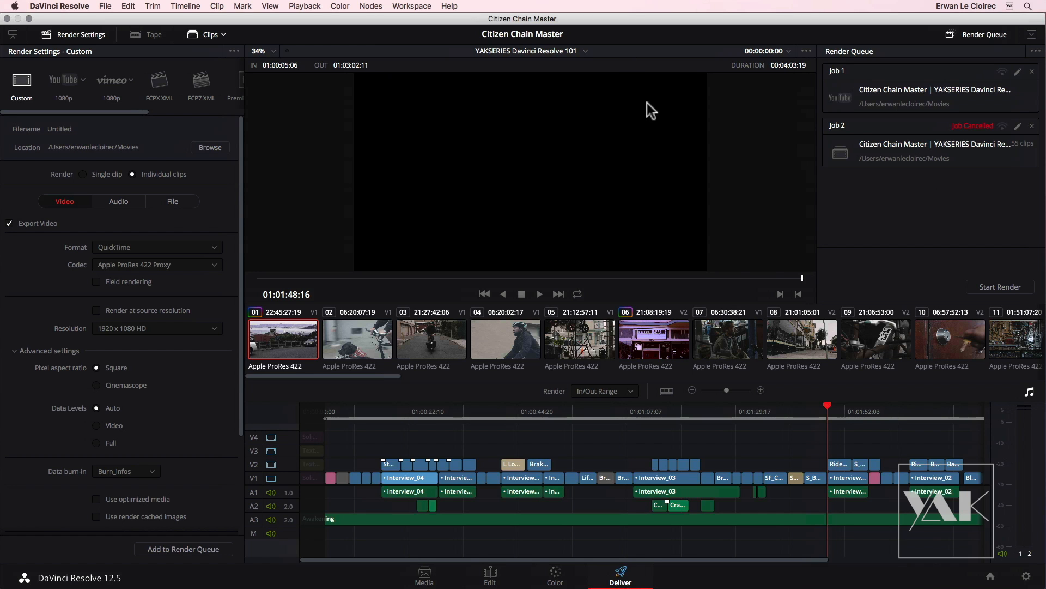
Open the Project Manager and examine the archive options for Citizen Chain Master Project
{"action": "left_click", "coordinate": [991, 576]}
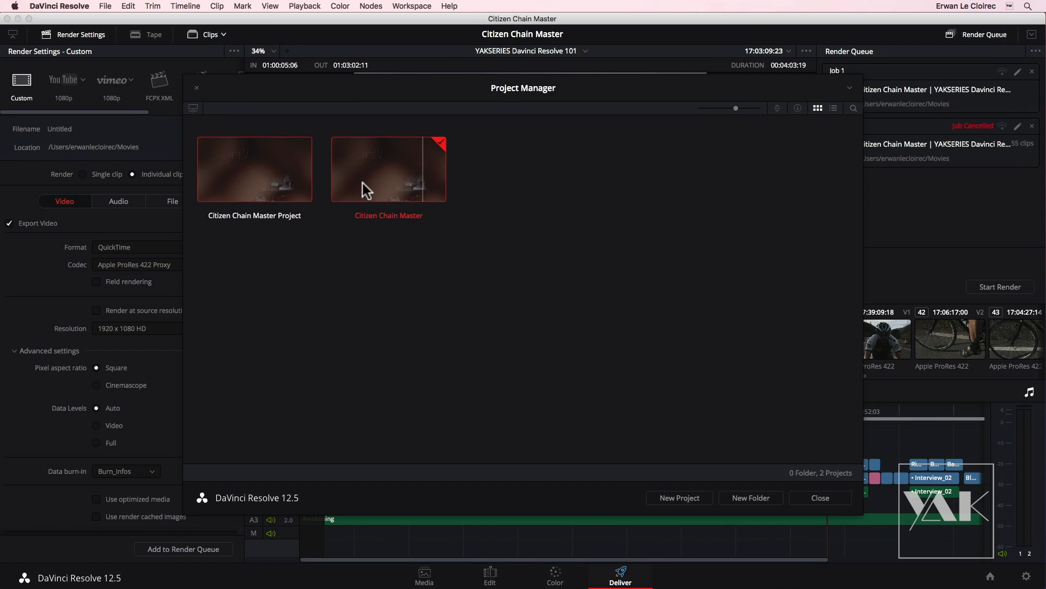
{"action": "left_click", "coordinate": [254, 172]}
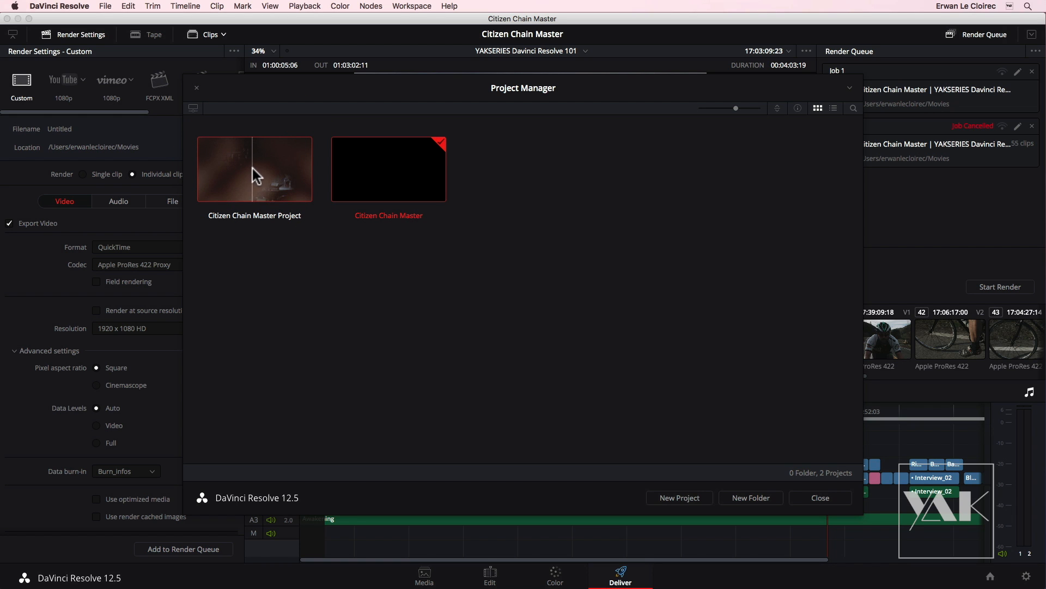
{"action": "right_click", "coordinate": [254, 169]}
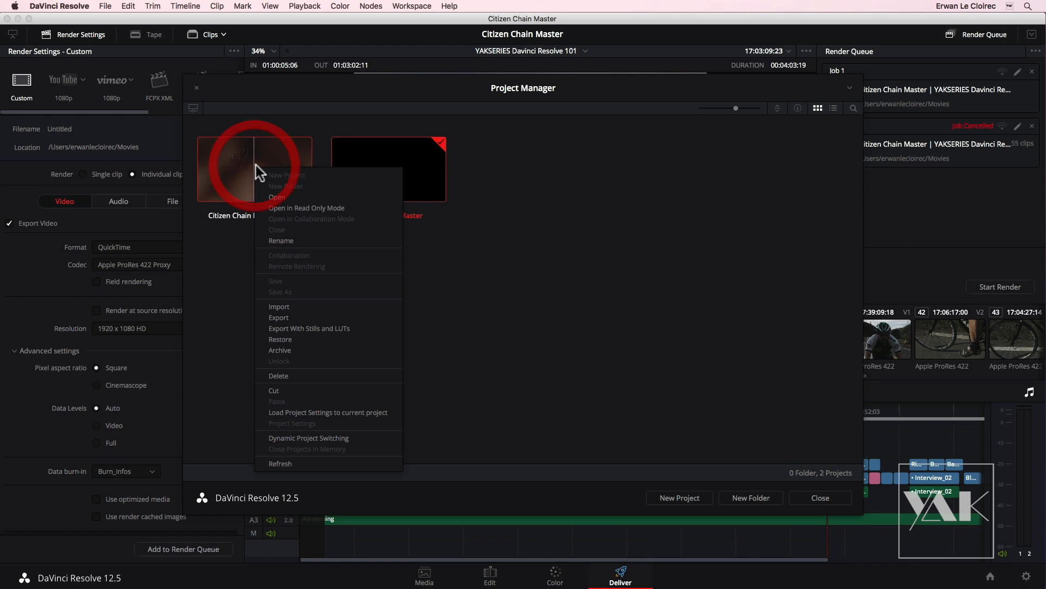
{"action": "left_click", "coordinate": [280, 351]}
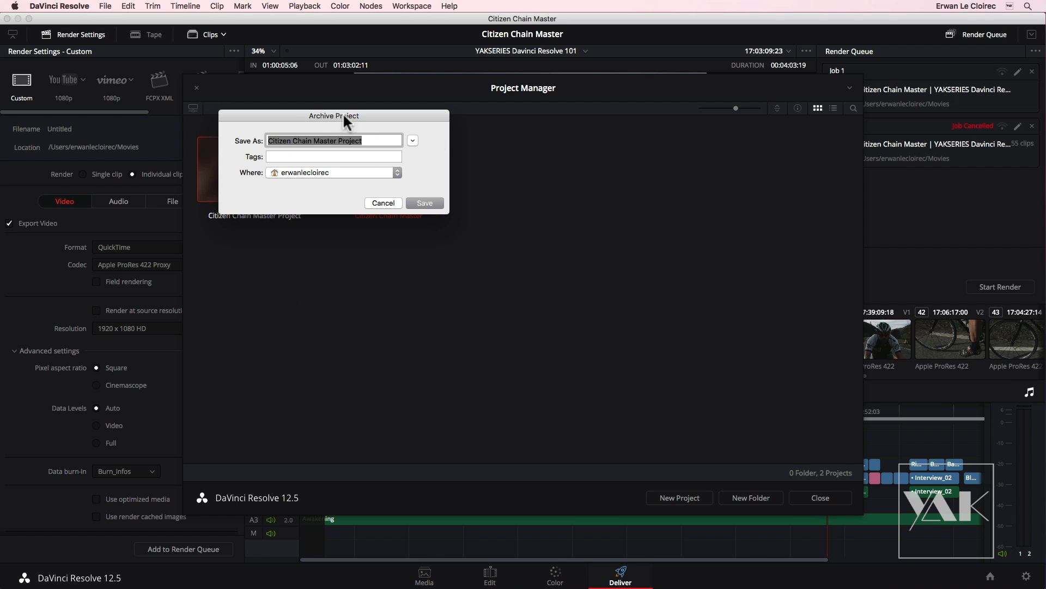
{"action": "left_click", "coordinate": [308, 173]}
{"action": "left_click", "coordinate": [320, 294]}
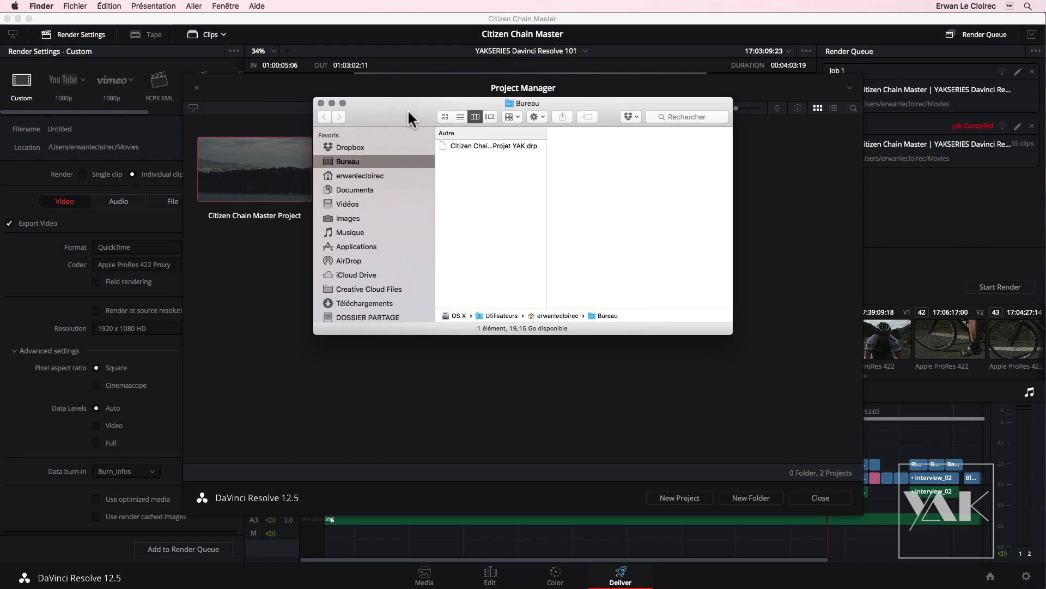
Switch to Finder and inspect project.drp and the MediaFiles folder inside Documents > Citizen Chain Master.dra
{"action": "left_click_drag", "start_coordinate": [408, 109], "coordinate": [404, 194]}
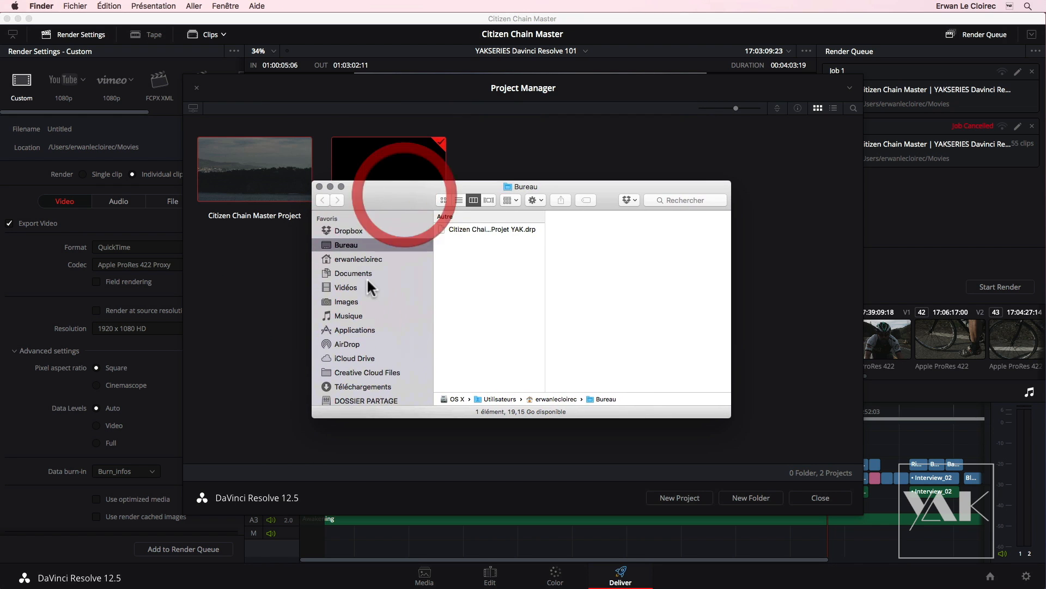
{"action": "left_click", "coordinate": [368, 274]}
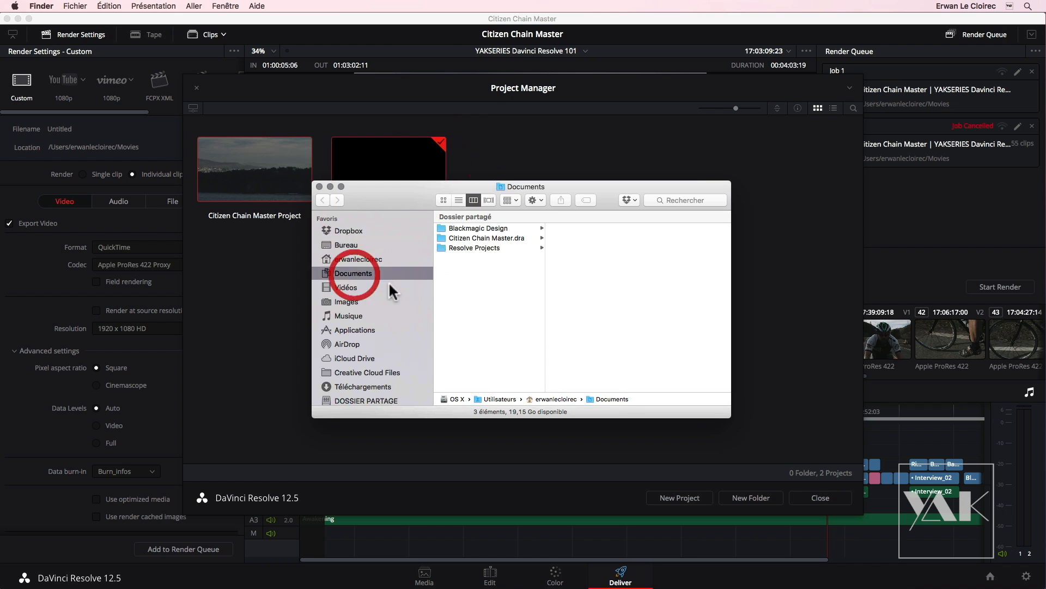
{"action": "left_click", "coordinate": [482, 235]}
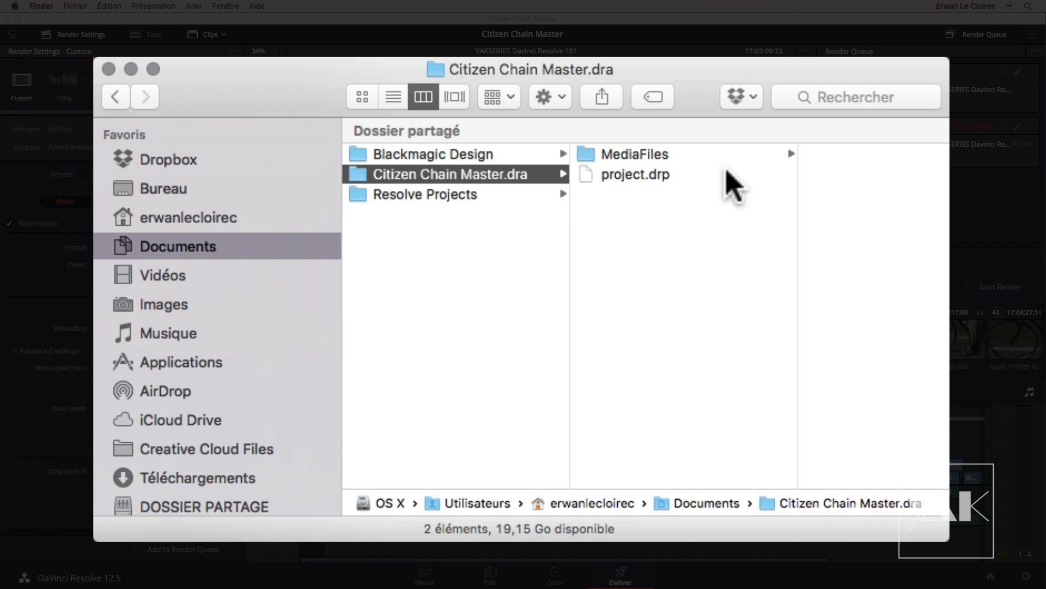
{"action": "left_click", "coordinate": [624, 176]}
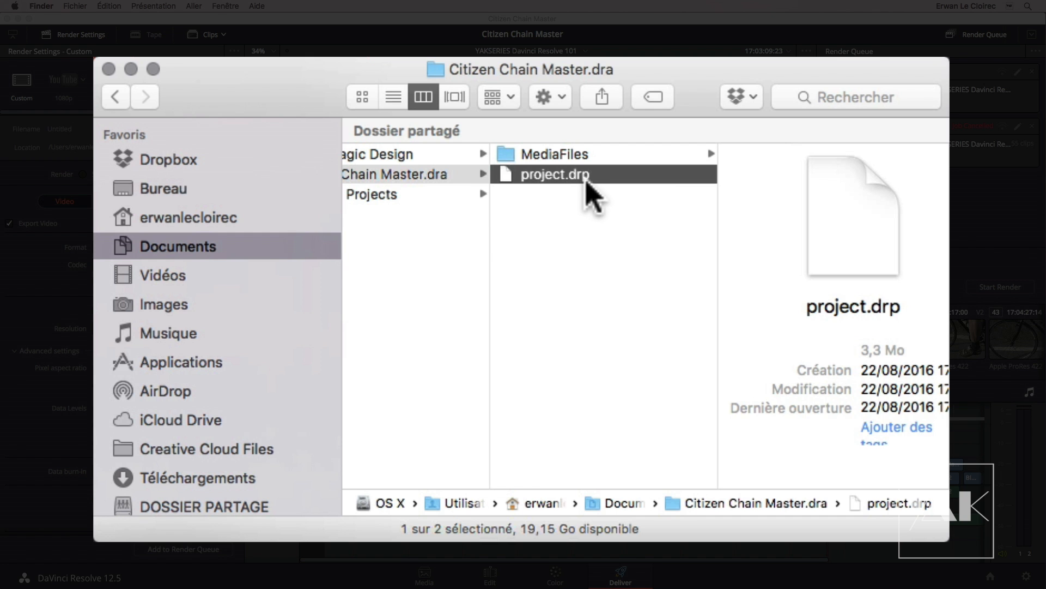
{"action": "left_click", "coordinate": [562, 154]}
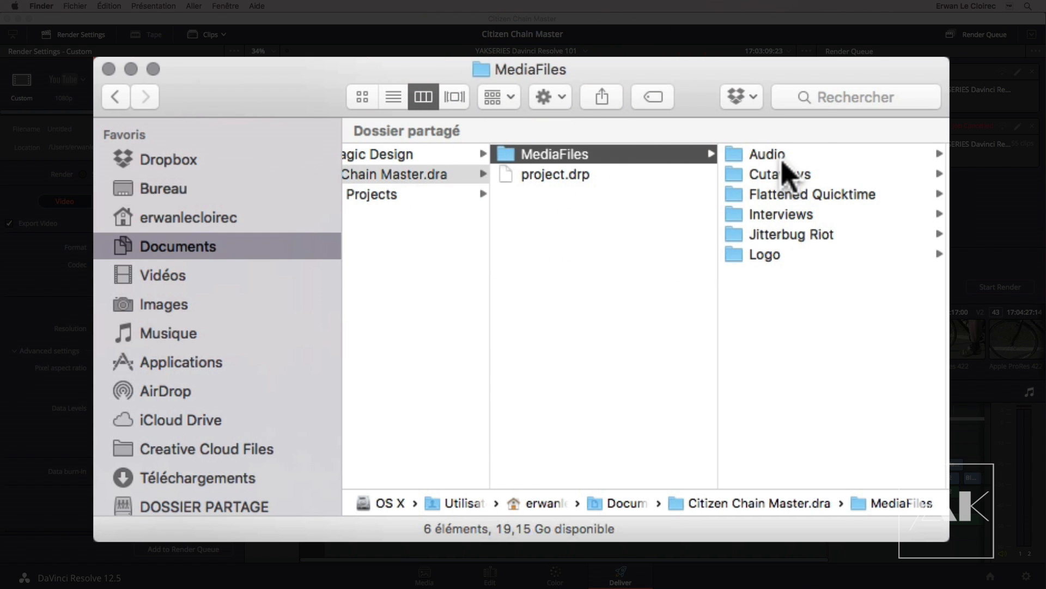
Look through the archive's Audio, Cutaways, Flattened Quicktime, Interviews, Jitterbug Riot and Logo media folders
{"action": "left_click", "coordinate": [765, 161]}
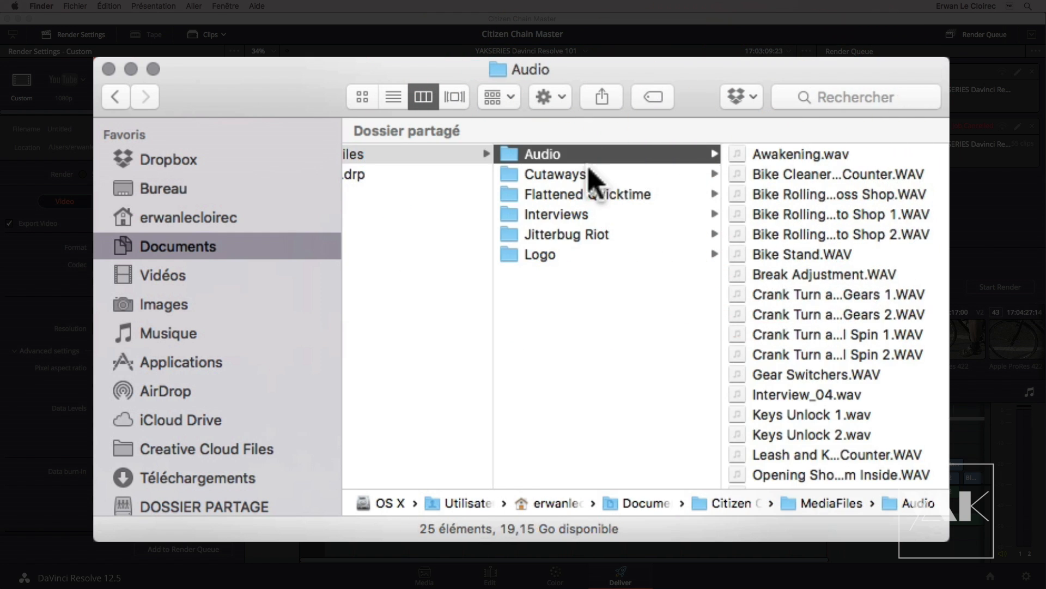
{"action": "left_click", "coordinate": [574, 175]}
{"action": "left_click", "coordinate": [569, 195]}
{"action": "left_click", "coordinate": [565, 215]}
{"action": "left_click", "coordinate": [561, 235]}
{"action": "left_click", "coordinate": [550, 255]}
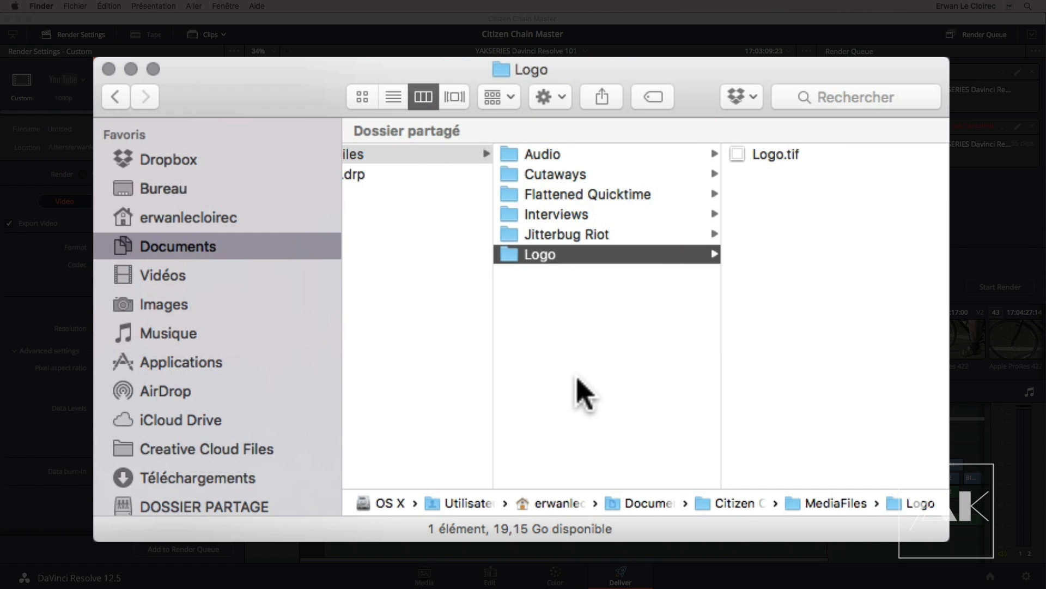
Go back up from the media folders to project.drp and the Citizen Chain Master.dra archive folder
{"action": "left_click", "coordinate": [376, 154]}
{"action": "left_click", "coordinate": [404, 175]}
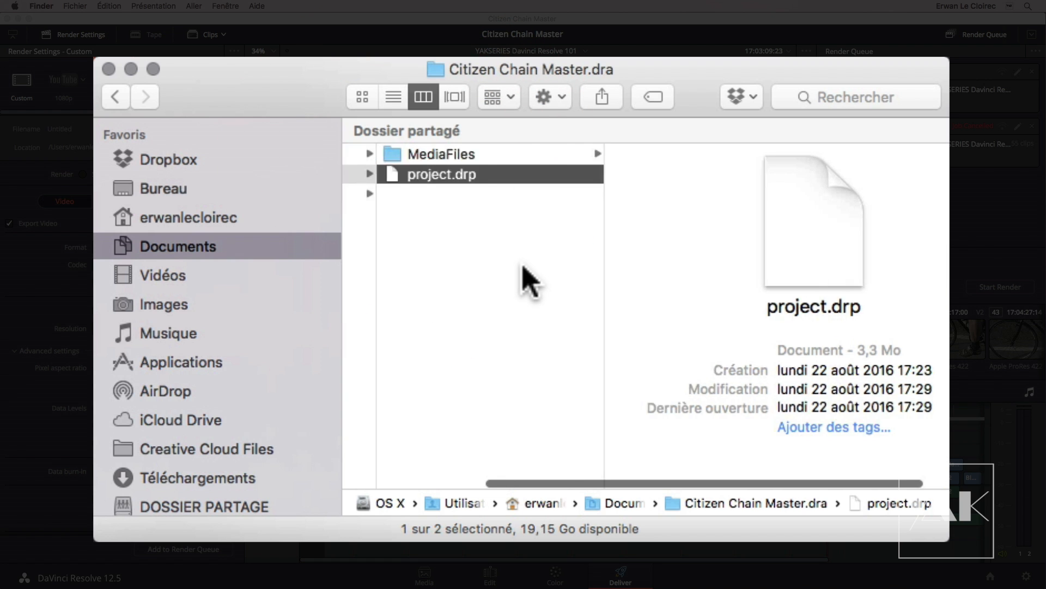
{"action": "scroll", "coordinate": [521, 277], "scroll_direction": "left", "scroll_amount": 5}
{"action": "left_click", "coordinate": [440, 176]}
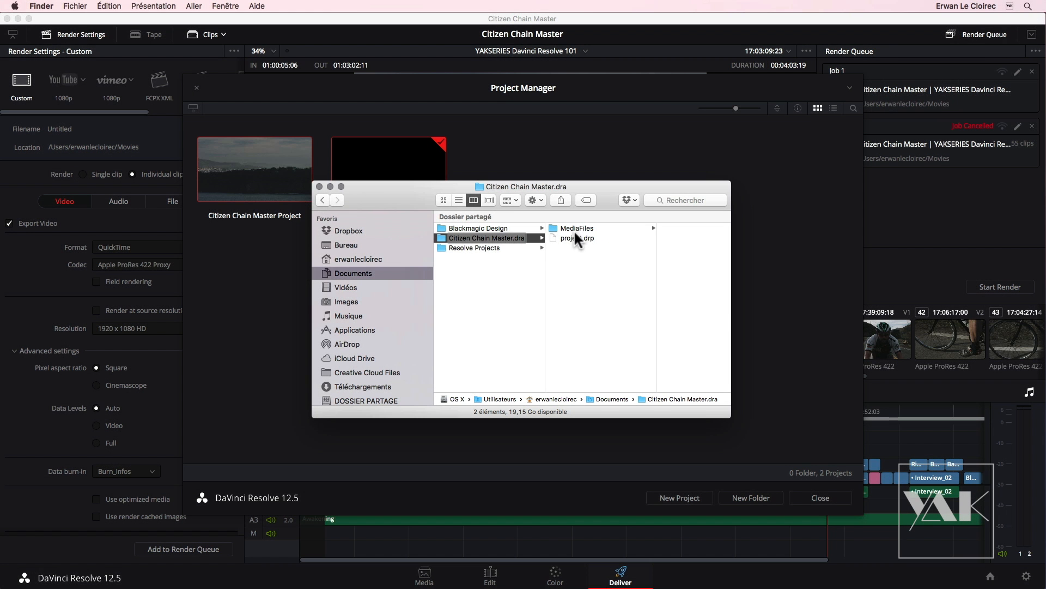
Close the Finder window and view the import and restore commands available in the Project Manager
{"action": "left_click", "coordinate": [320, 187]}
{"action": "right_click", "coordinate": [532, 272]}
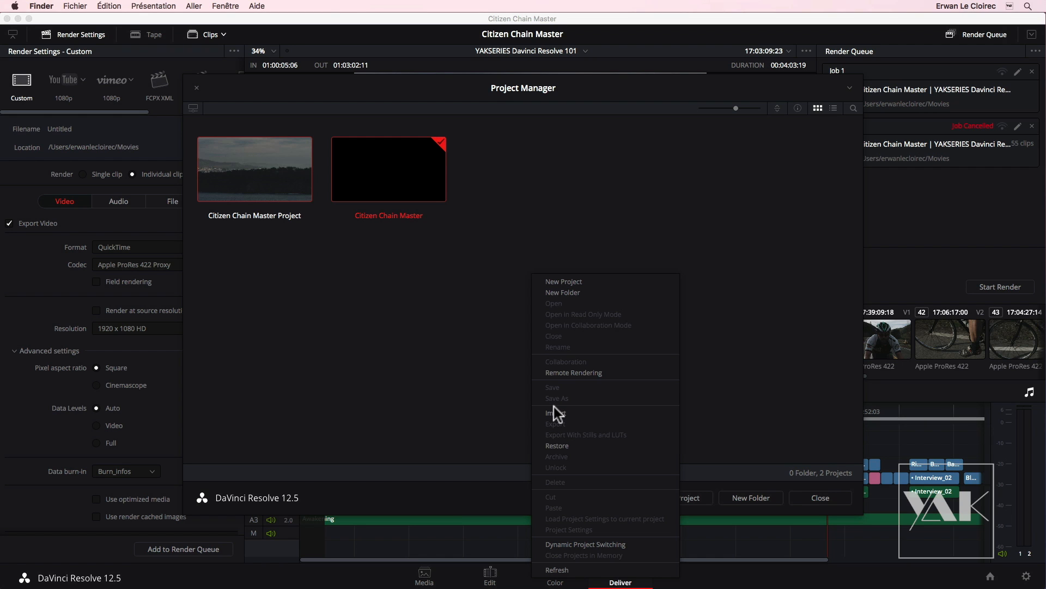
{"action": "left_click", "coordinate": [462, 341]}
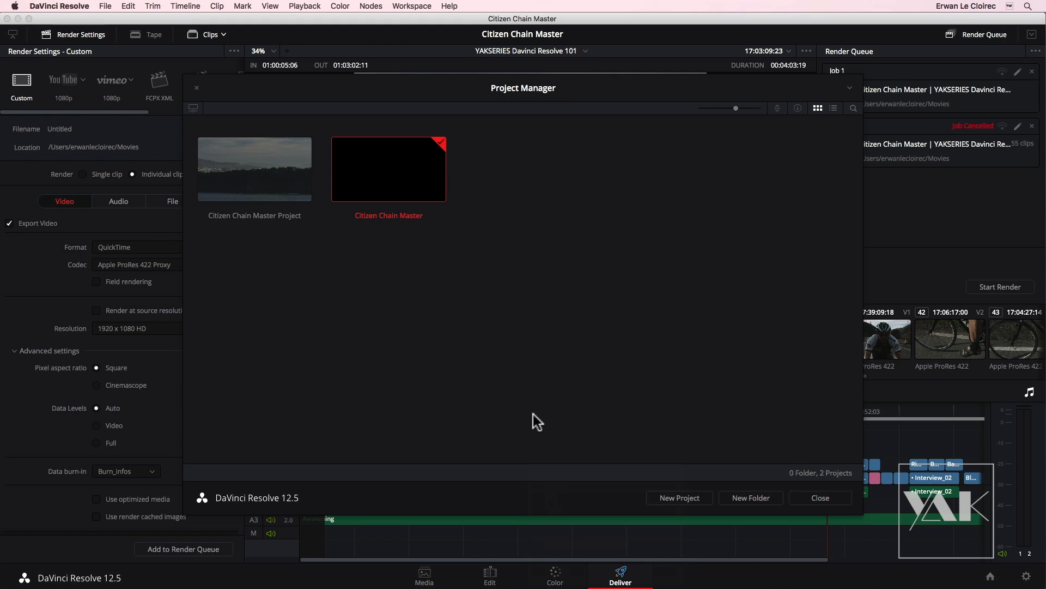
Close the Project Manager, switch to the Edit page and move the timeline playhead to 01:01:30:22
{"action": "left_click", "coordinate": [197, 88]}
{"action": "left_click", "coordinate": [490, 575]}
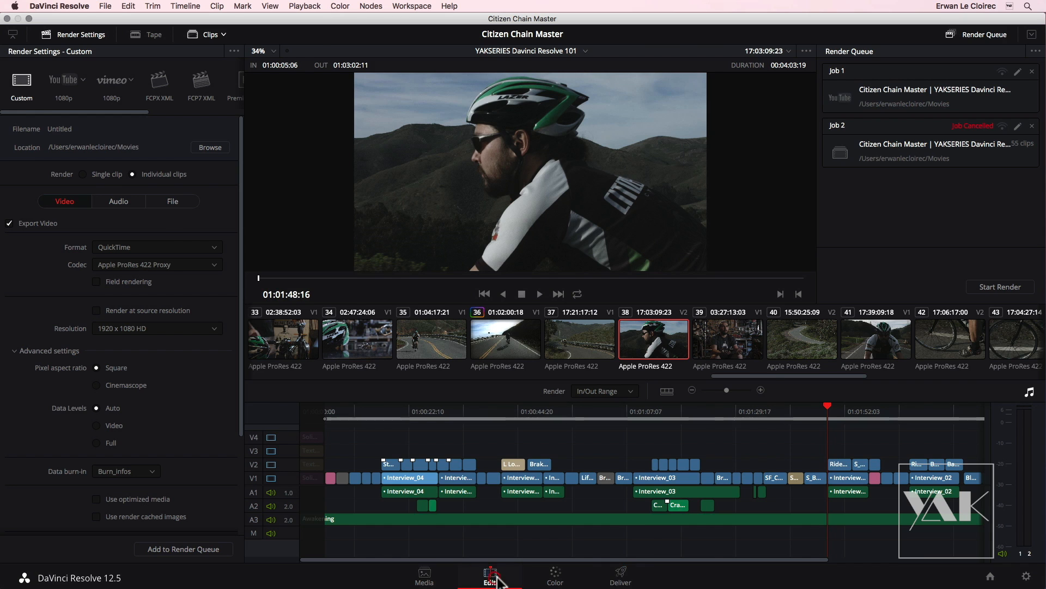
{"action": "left_click", "coordinate": [569, 357]}
{"action": "left_click_drag", "start_coordinate": [572, 362], "coordinate": [610, 361]}
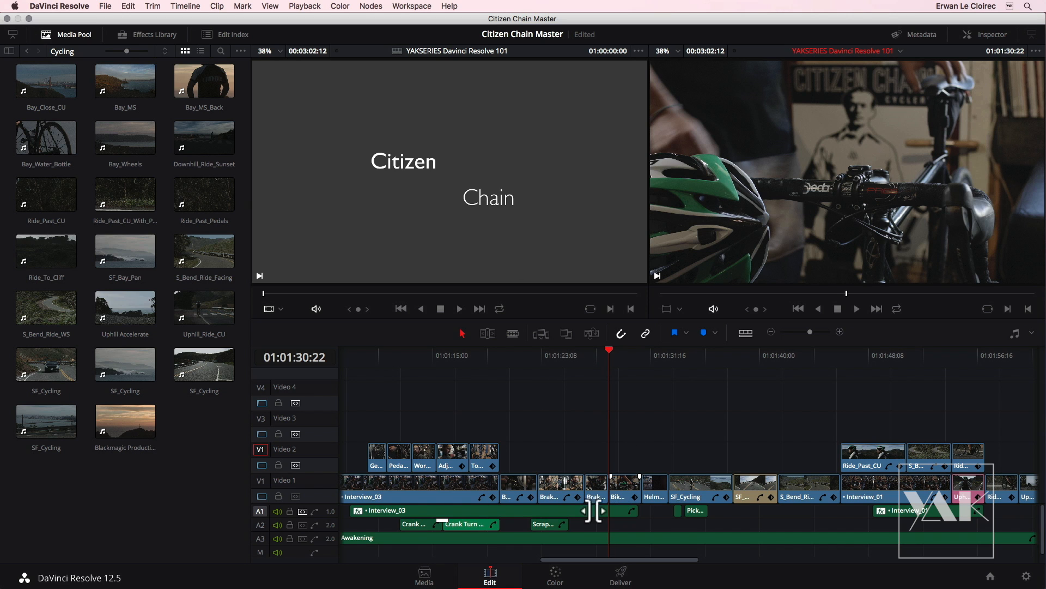
Open Media Management for the project and look through its Copy, Move and Transcode modes
{"action": "left_click", "coordinate": [104, 6]}
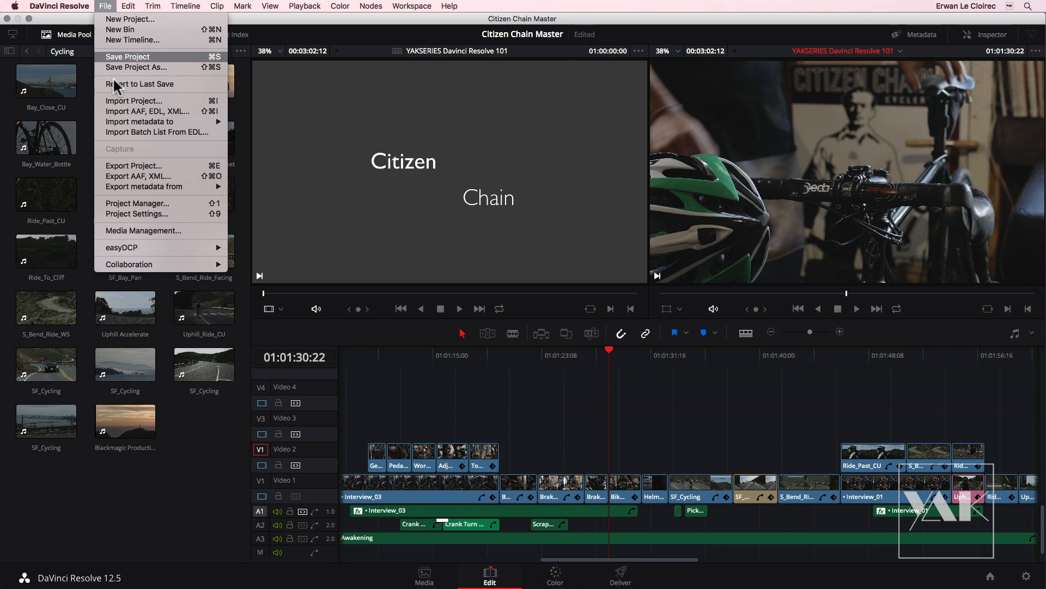
{"action": "left_click", "coordinate": [129, 229]}
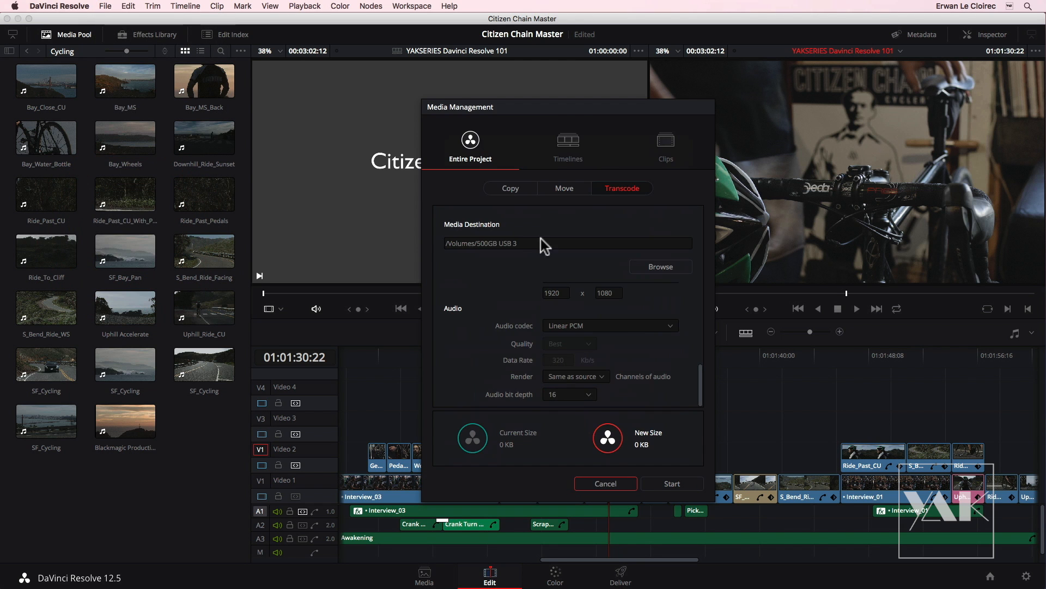
{"action": "left_click_drag", "start_coordinate": [568, 109], "coordinate": [575, 110]}
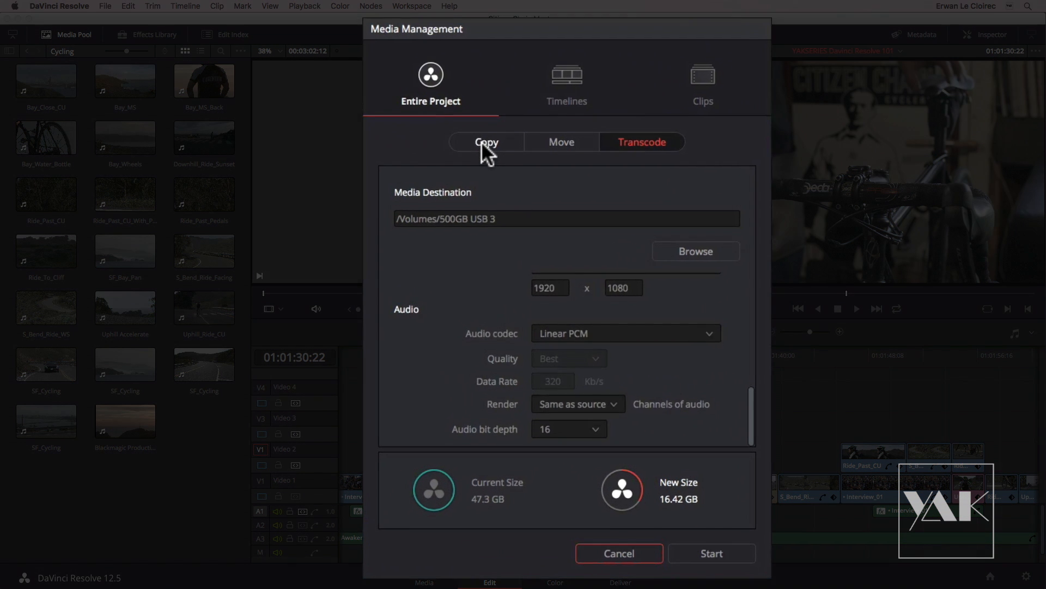
{"action": "left_click", "coordinate": [518, 191]}
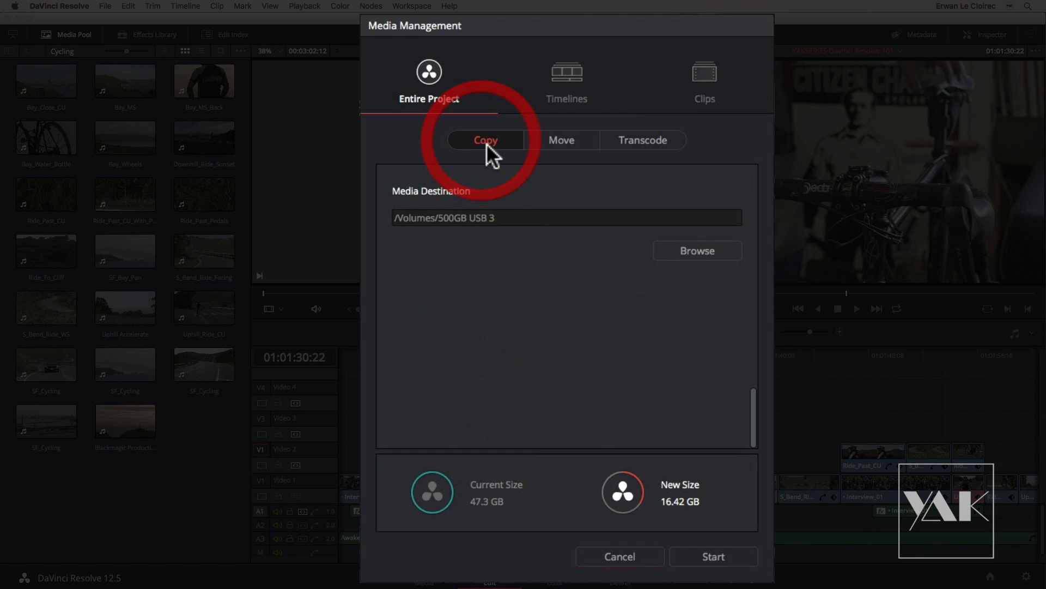
{"action": "left_click", "coordinate": [562, 139]}
{"action": "left_click", "coordinate": [646, 137]}
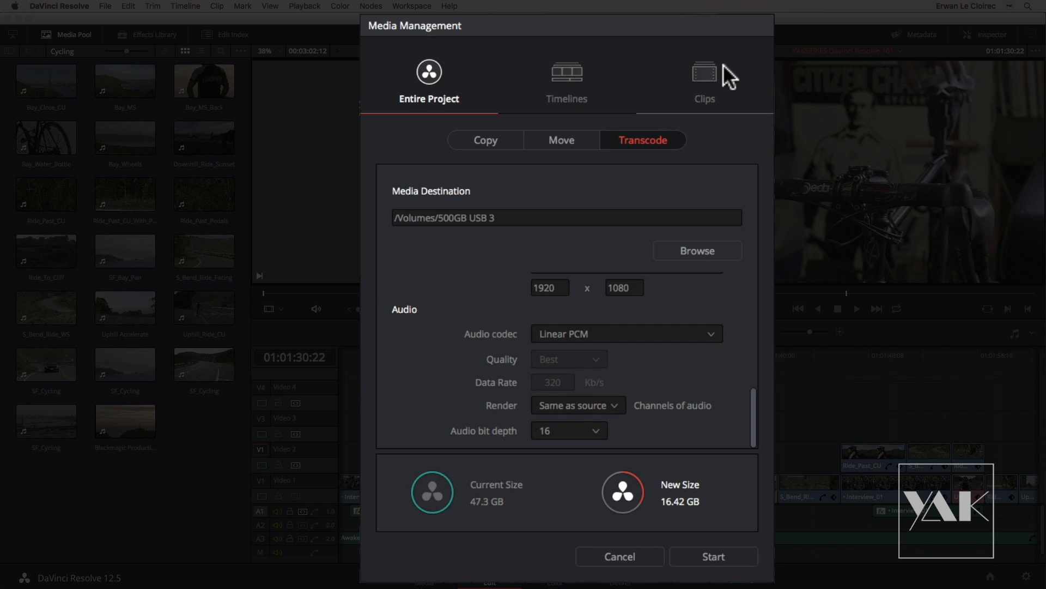
Look at the Timelines and Clips scopes in Media Management and return to Entire Project
{"action": "left_click", "coordinate": [561, 71]}
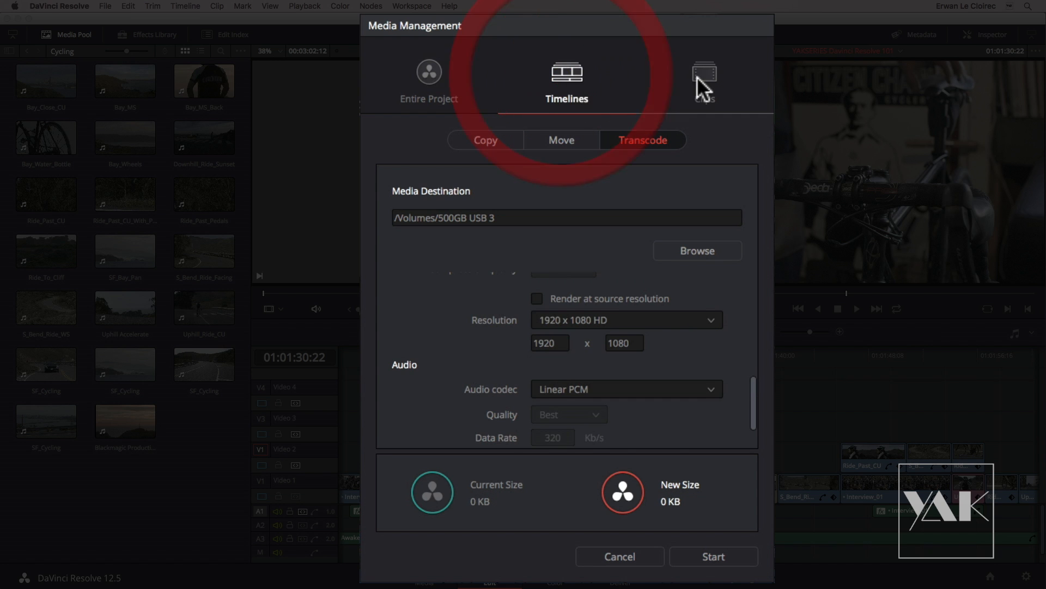
{"action": "left_click", "coordinate": [697, 76]}
{"action": "left_click", "coordinate": [564, 73]}
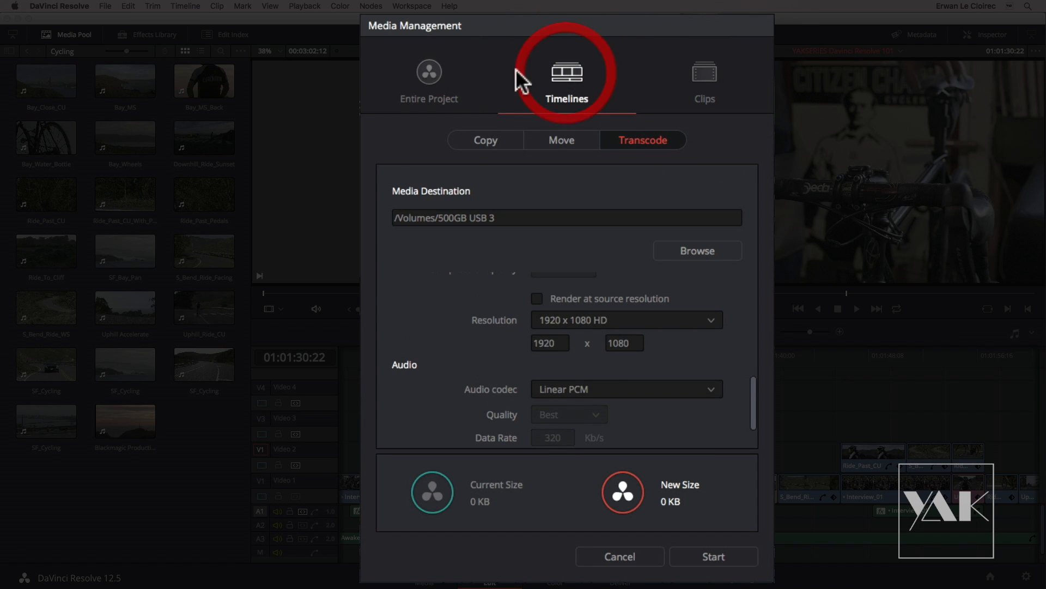
{"action": "left_click", "coordinate": [430, 71]}
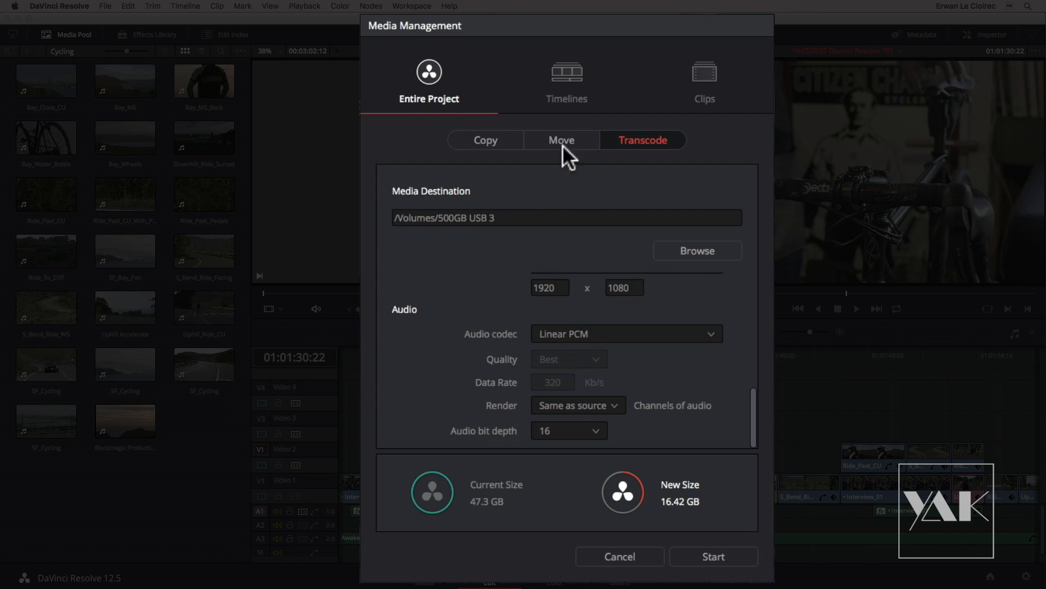
In Copy mode, compare copying all media, copying only used media files, and copying and trimming used media with 15 frame handles
{"action": "left_click", "coordinate": [484, 138]}
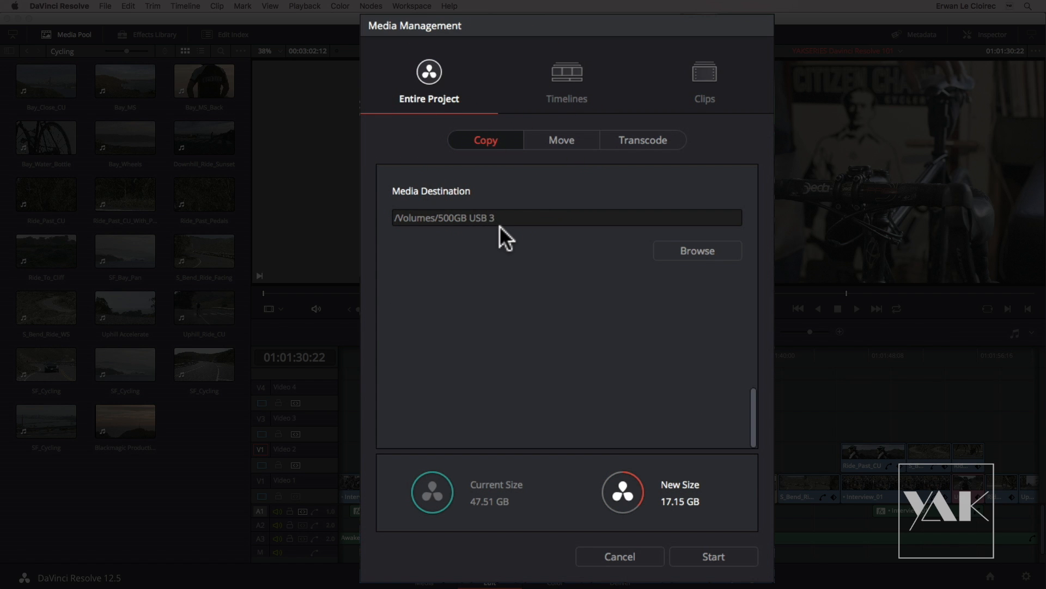
{"action": "left_click_drag", "start_coordinate": [753, 396], "coordinate": [740, 138]}
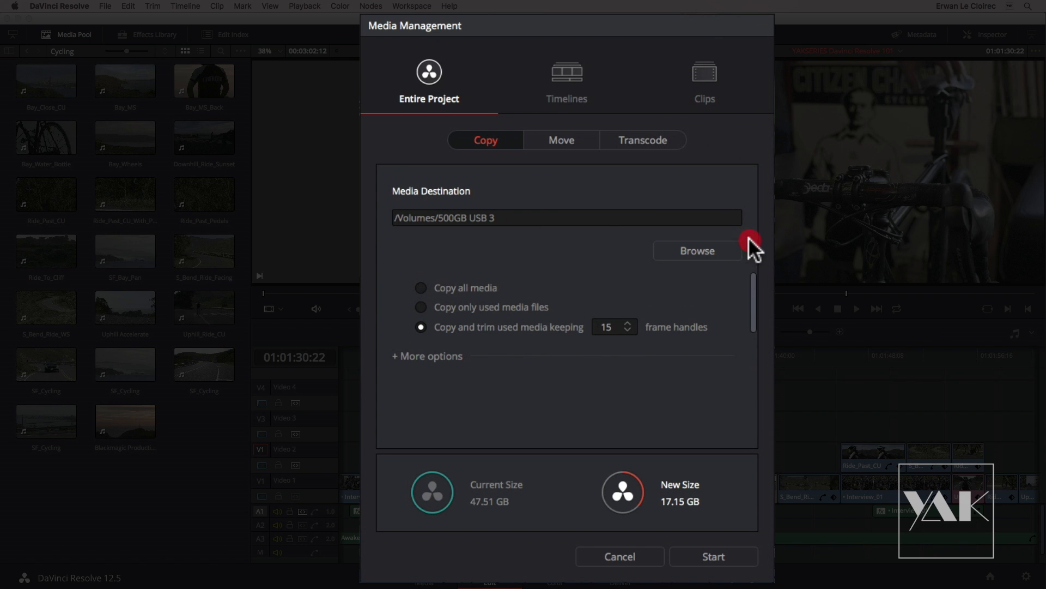
{"action": "left_click", "coordinate": [422, 287]}
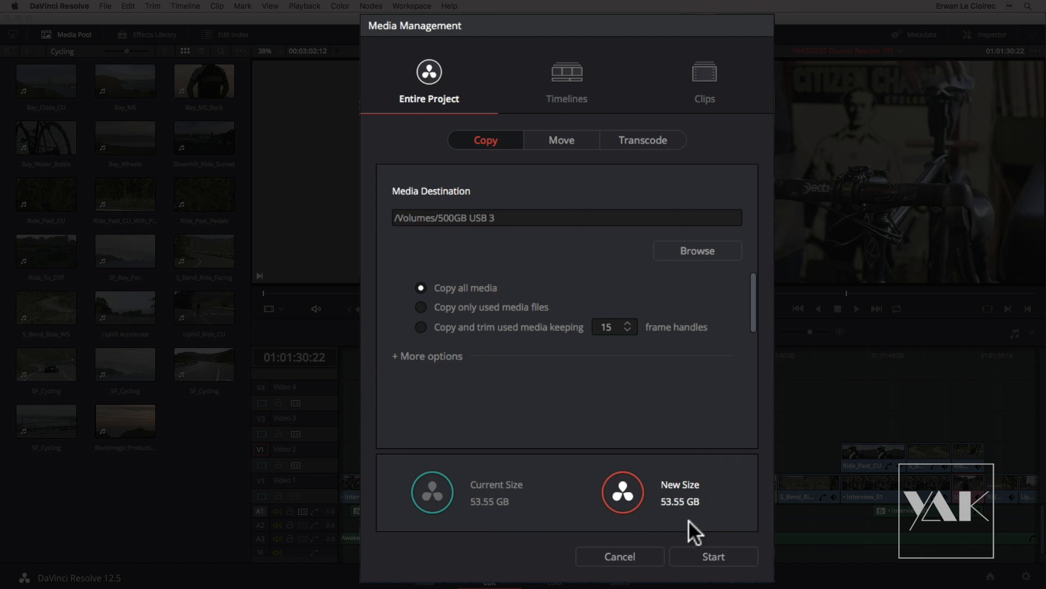
{"action": "left_click", "coordinate": [421, 306]}
{"action": "left_click", "coordinate": [420, 327]}
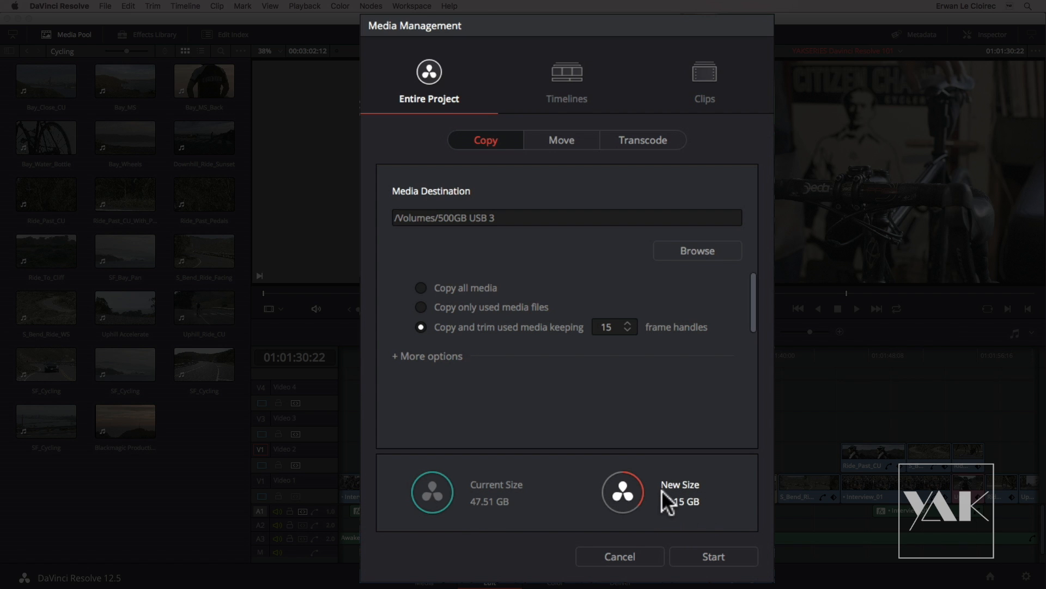
Expand the additional copy options and toggle Relink to new files on and off again
{"action": "left_click", "coordinate": [391, 357]}
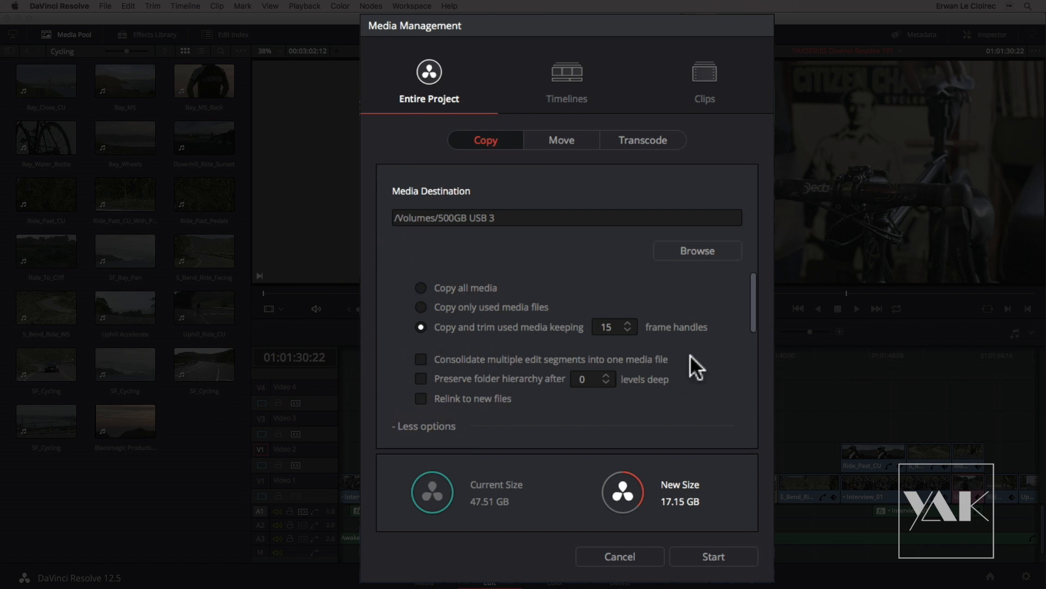
{"action": "left_click", "coordinate": [420, 398]}
{"action": "left_click", "coordinate": [421, 398]}
Switch to Transcode mode and compare transcoding all media with transcoding only used media
{"action": "left_click", "coordinate": [640, 138]}
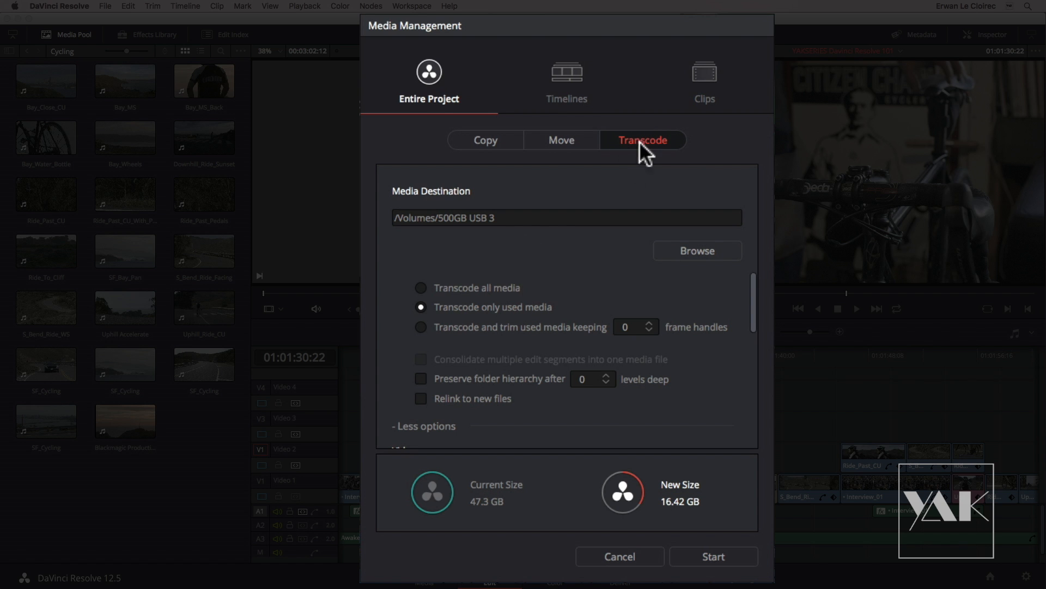
{"action": "left_click", "coordinate": [420, 287]}
{"action": "left_click", "coordinate": [419, 307]}
Try Apple ProRes 4444 as the transcode video codec and set it back to Apple ProRes 422 Proxy
{"action": "left_click", "coordinate": [758, 326]}
{"action": "left_click_drag", "start_coordinate": [751, 307], "coordinate": [757, 370]}
{"action": "left_click", "coordinate": [609, 329]}
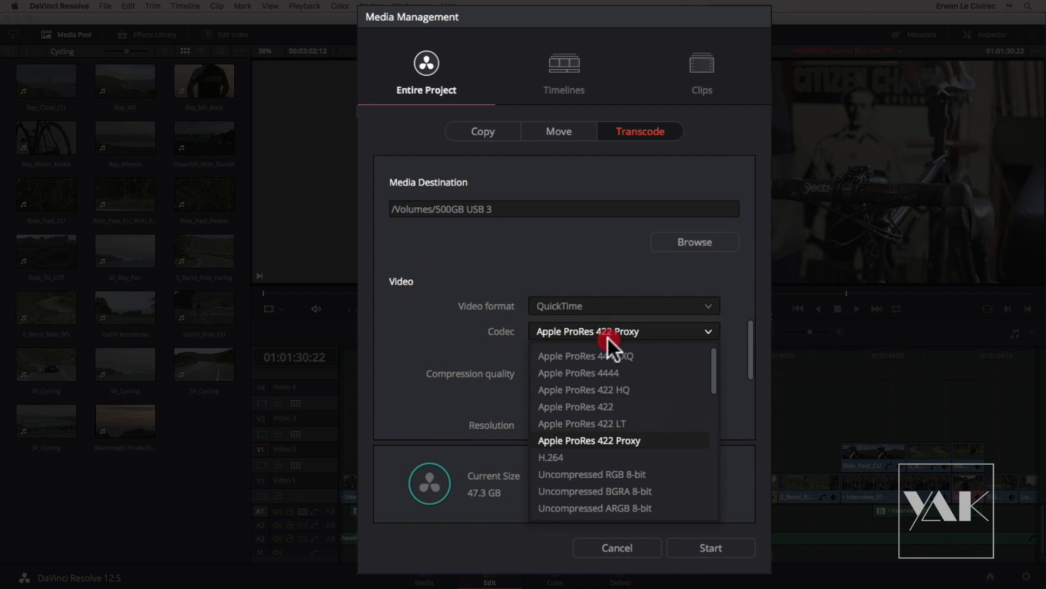
{"action": "left_click", "coordinate": [596, 373]}
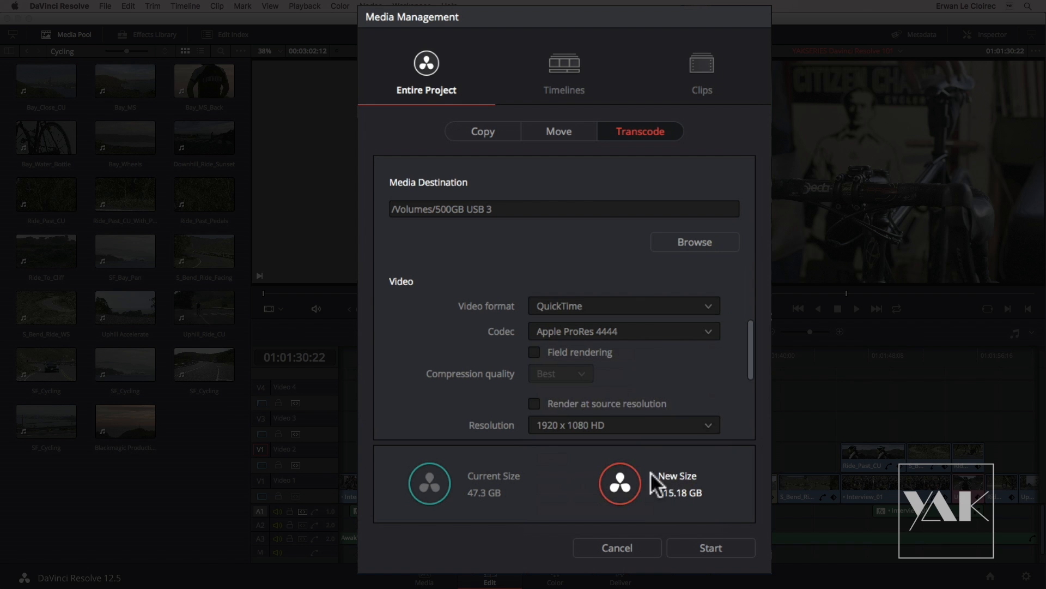
{"action": "left_click", "coordinate": [609, 338]}
{"action": "left_click", "coordinate": [603, 438]}
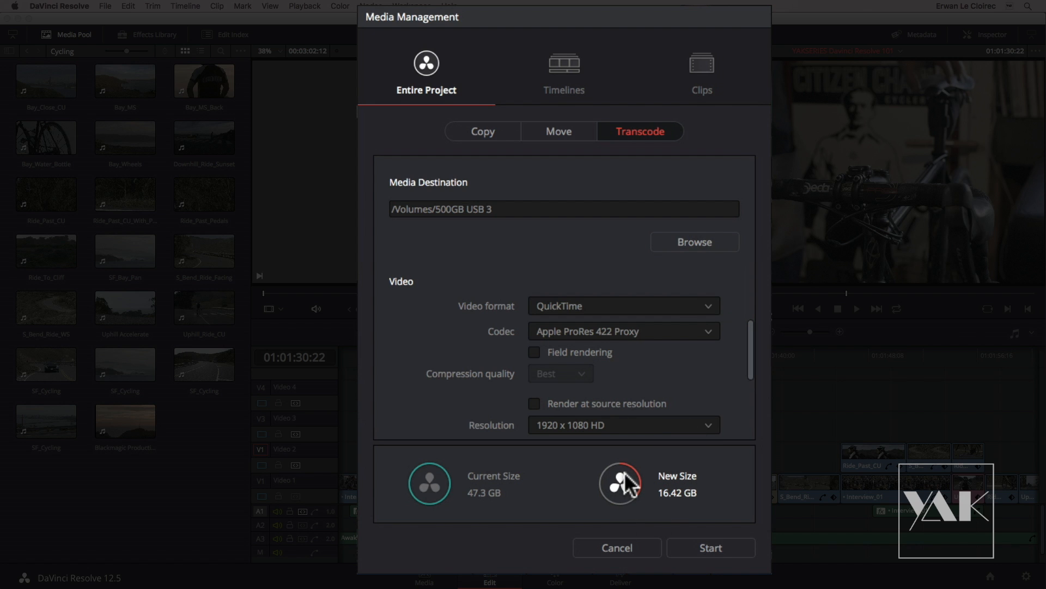
Set the transcode resolution to 1280 x 720 HD 720P and review the media selection options again
{"action": "left_click", "coordinate": [588, 424]}
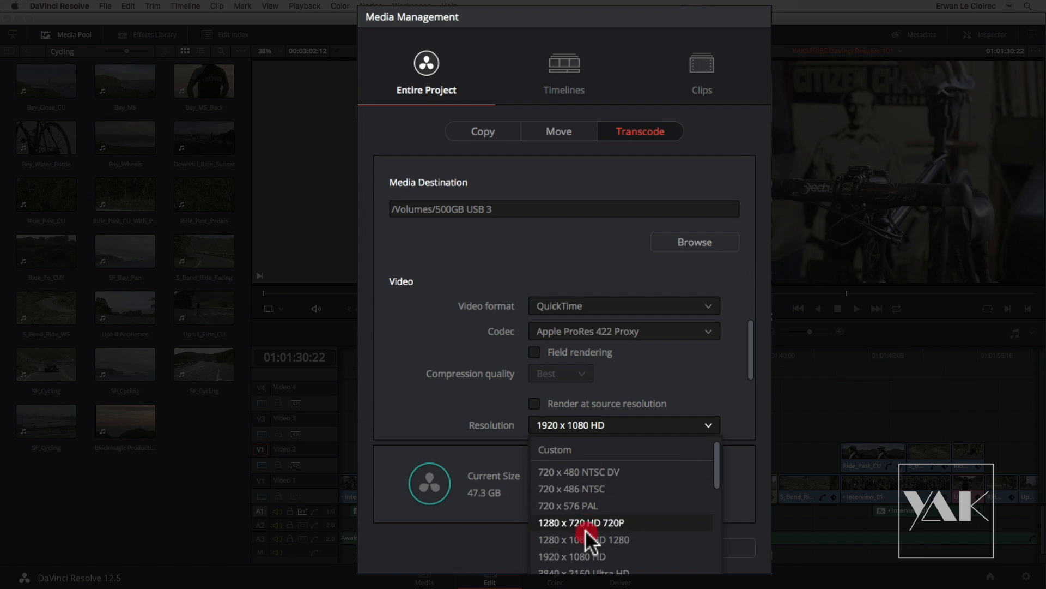
{"action": "left_click", "coordinate": [558, 522]}
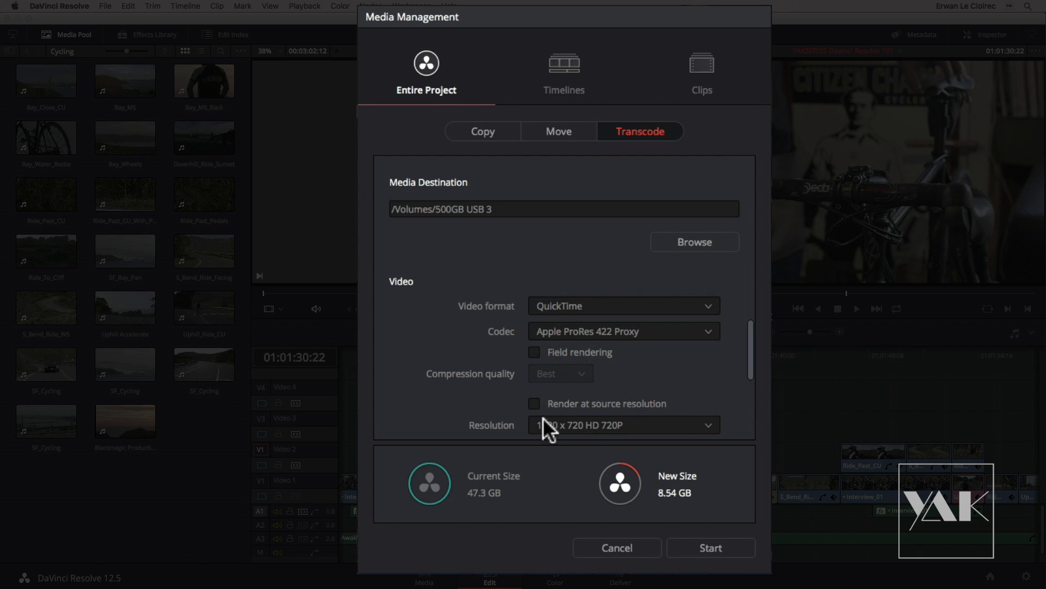
{"action": "left_click_drag", "start_coordinate": [745, 362], "coordinate": [744, 274]}
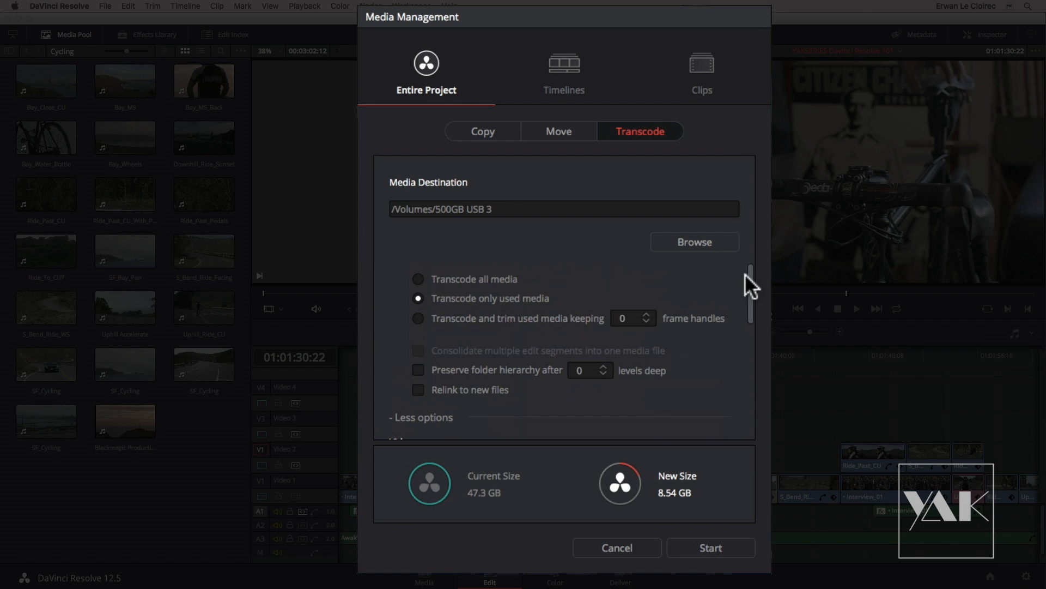
Compare the Move and Copy modes and their media options for the entire project
{"action": "left_click", "coordinate": [565, 130]}
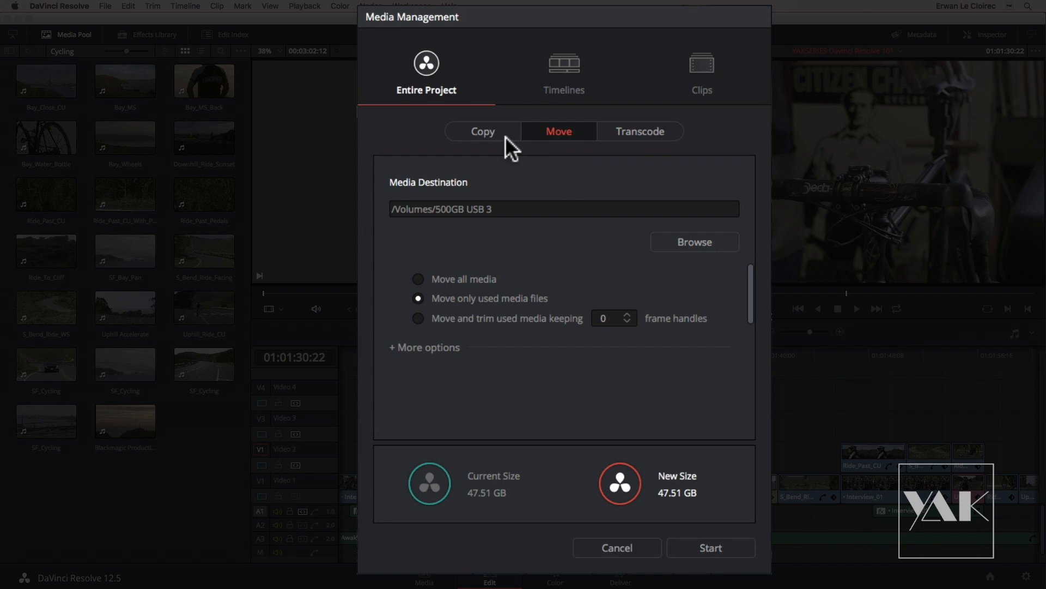
{"action": "left_click", "coordinate": [479, 130]}
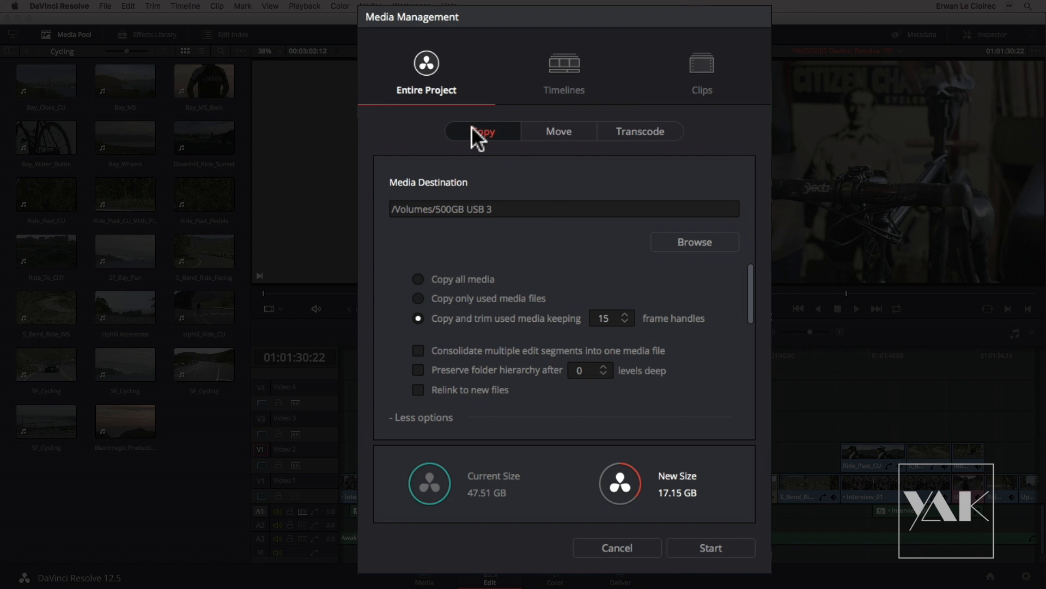
{"action": "left_click", "coordinate": [559, 130]}
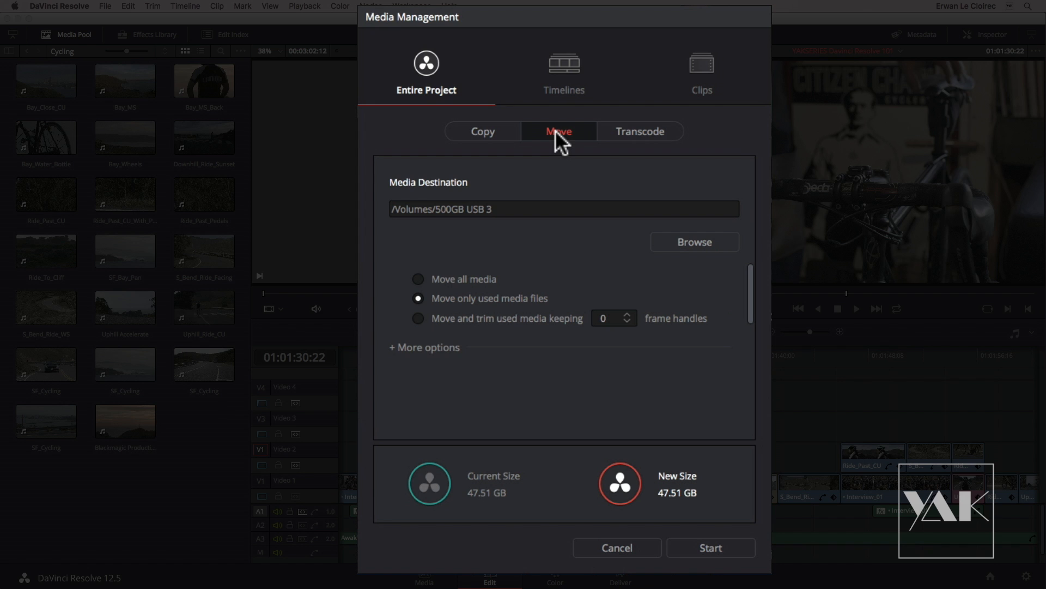
{"action": "left_click", "coordinate": [482, 135]}
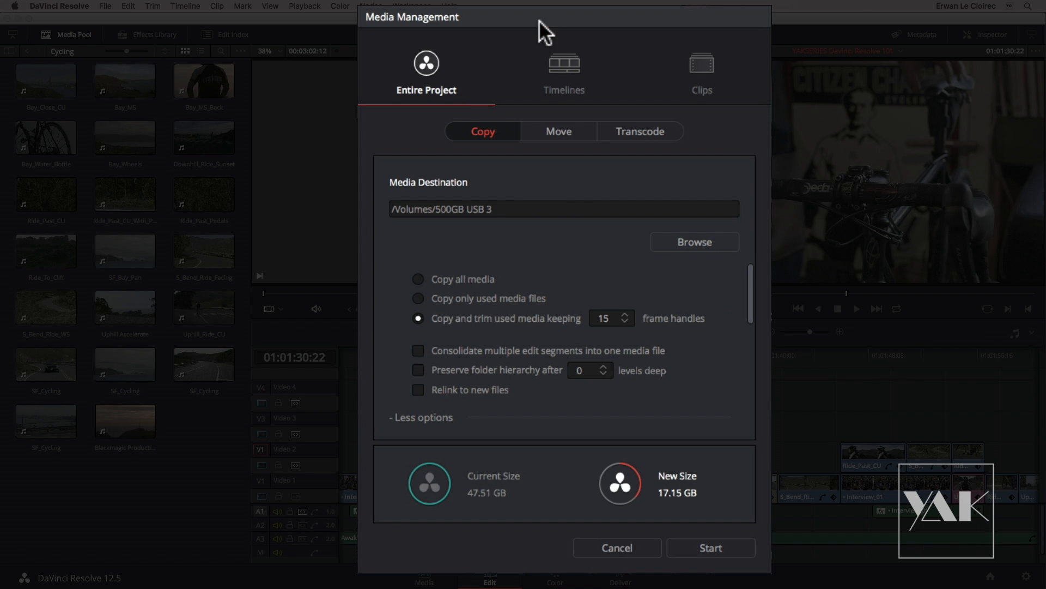
{"action": "left_click_drag", "start_coordinate": [540, 22], "coordinate": [533, 16]}
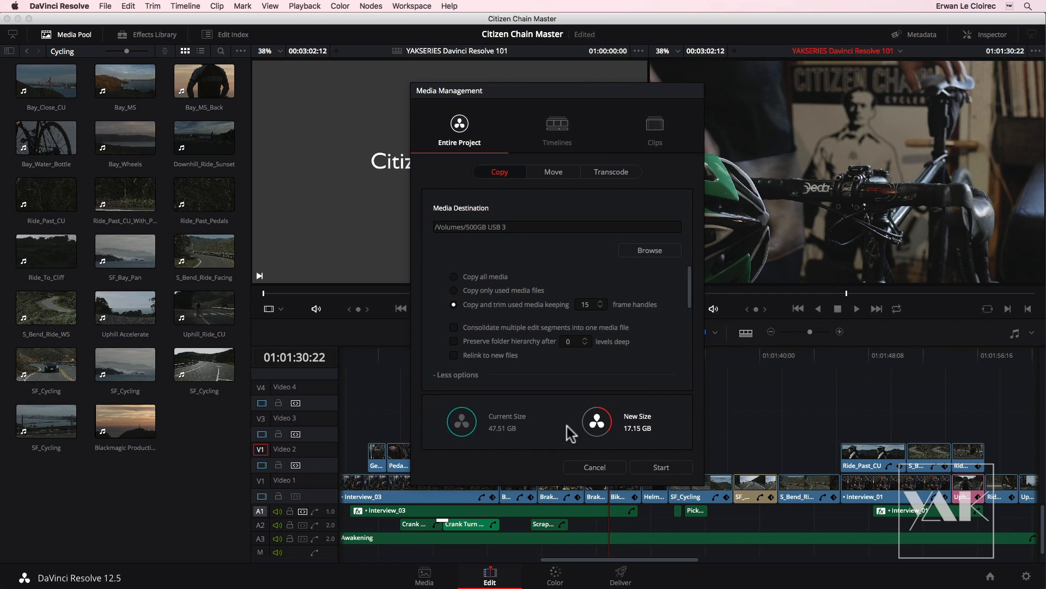
Cancel Media Management, view the current clip on the Color page and return to the Edit page
{"action": "left_click", "coordinate": [597, 467]}
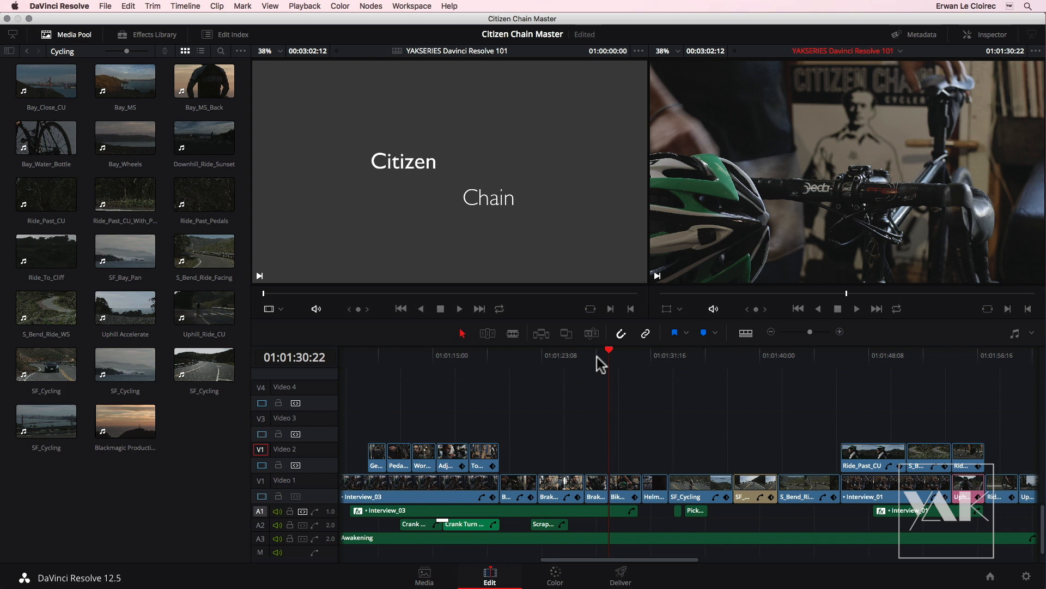
{"action": "left_click", "coordinate": [554, 575]}
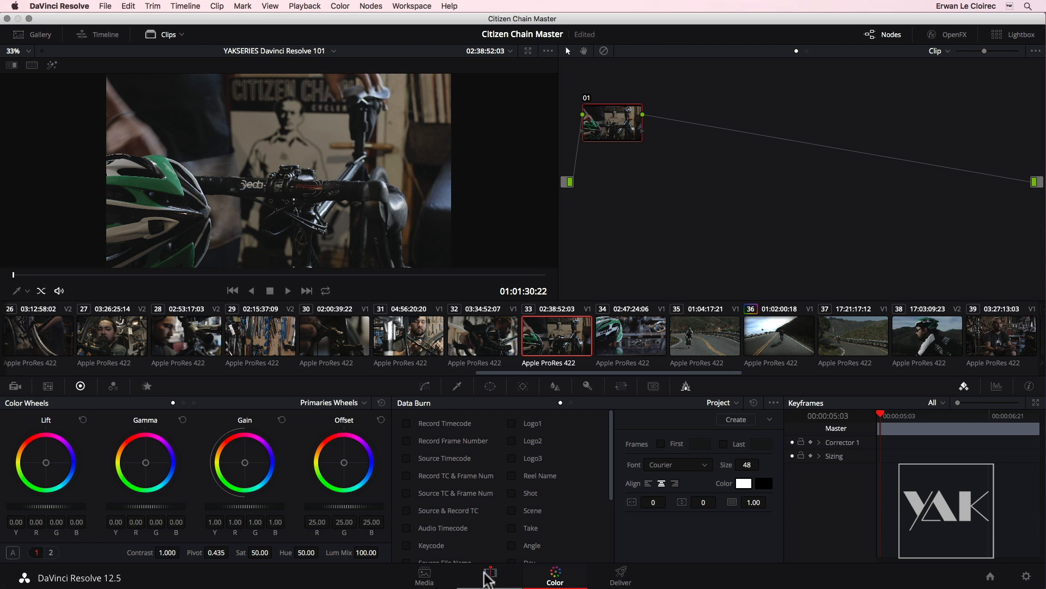
{"action": "left_click", "coordinate": [487, 576]}
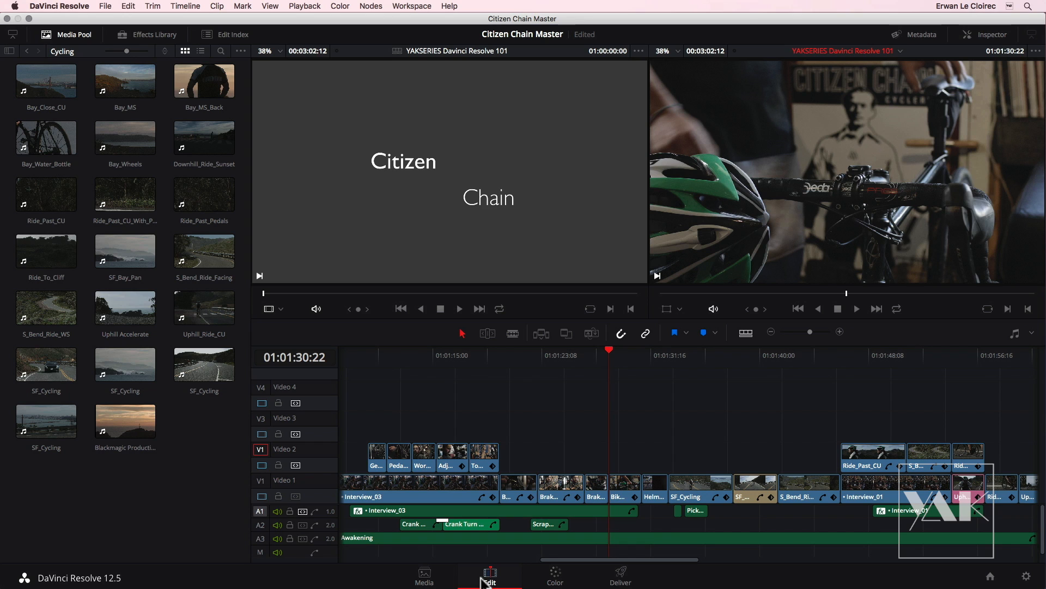